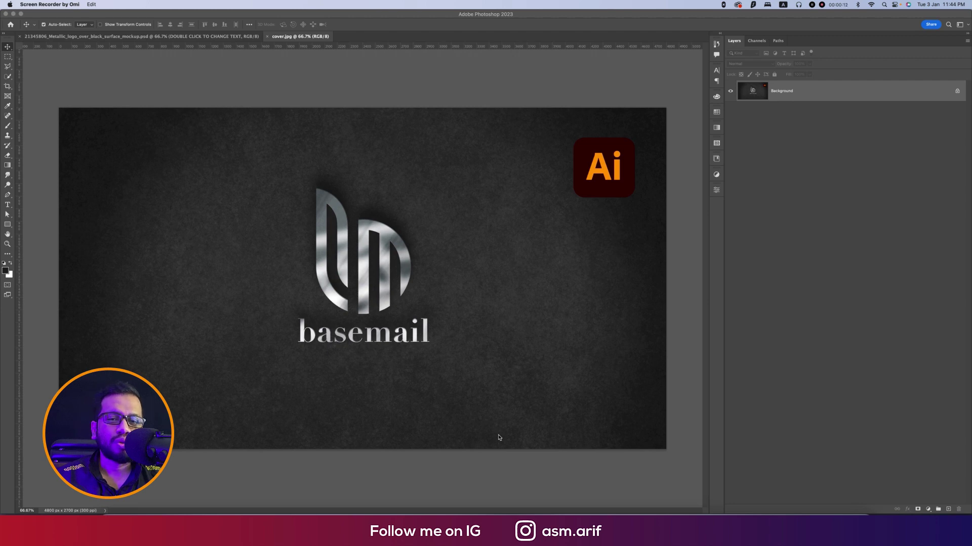
Step: Leave the finished metallic basemail mockup in Photoshop for Illustrator and bm logo.ai
{"action": "left_click", "coordinate": [512, 471]}
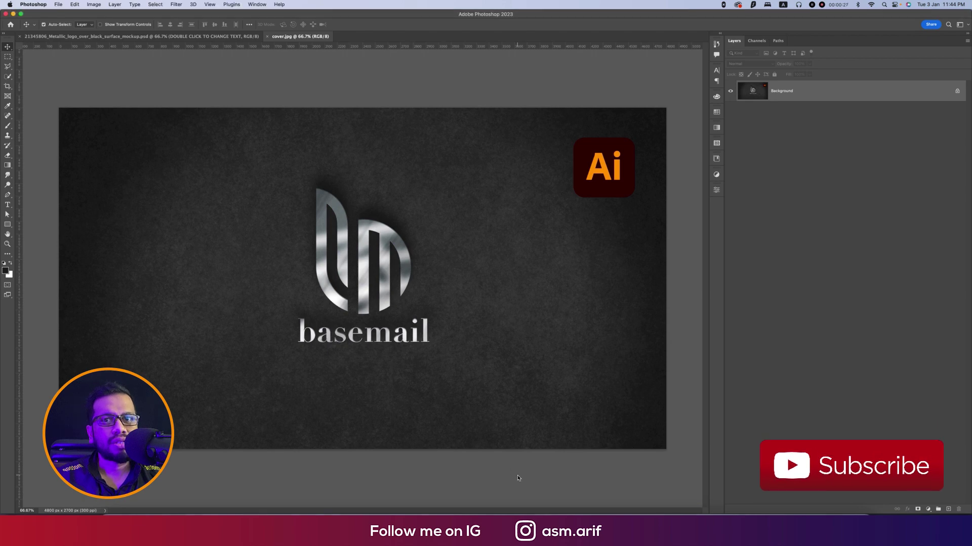
Step: In bm logo.ai, select both the bm monogram and the basemail wordmark
{"action": "left_click", "coordinate": [429, 512]}
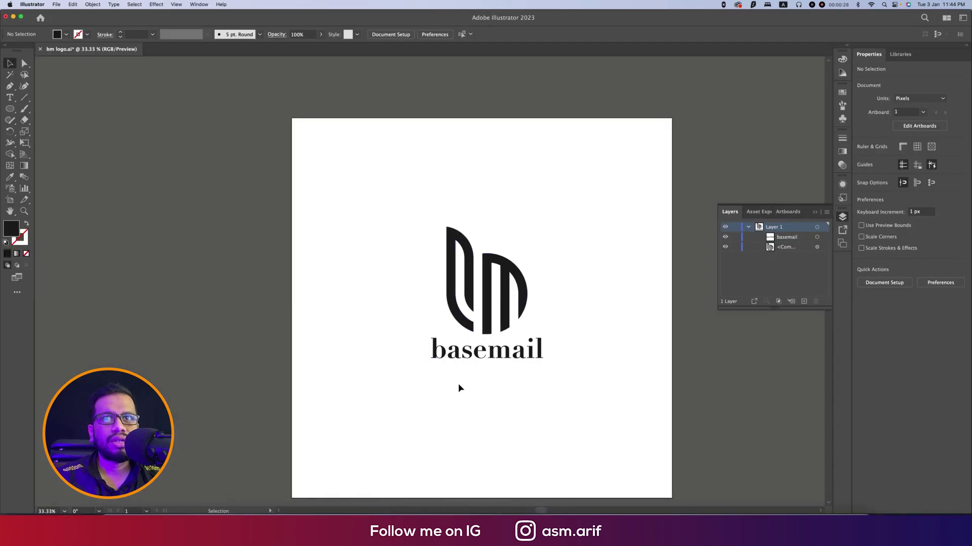
{"action": "scroll", "coordinate": [458, 388], "scroll_direction": "right", "scroll_amount": 5}
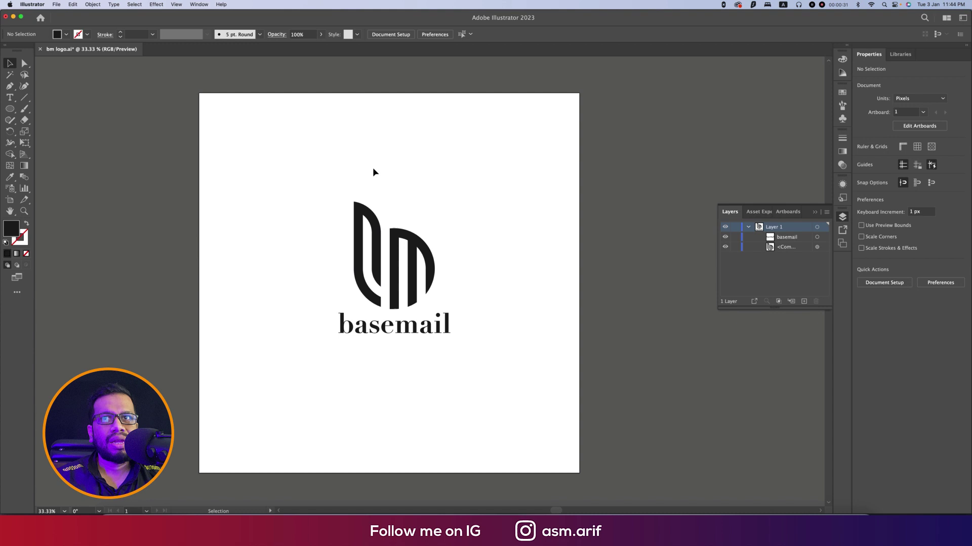
{"action": "left_click_drag", "start_coordinate": [338, 160], "coordinate": [490, 365]}
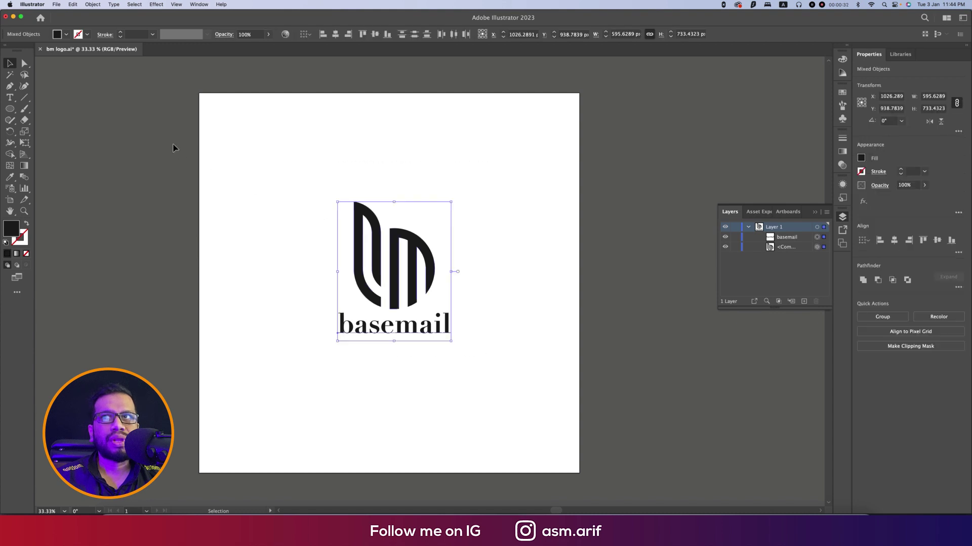
Step: Create a new document named 'bm' from the 2000 × 2000 px preset in RGB Color
{"action": "left_click", "coordinate": [57, 4]}
{"action": "left_click", "coordinate": [65, 14]}
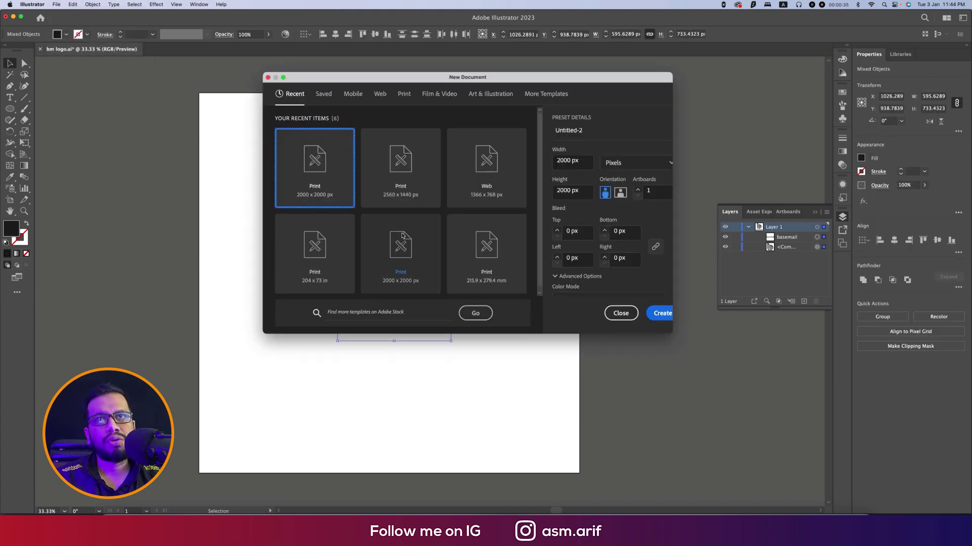
{"action": "left_click", "coordinate": [567, 133]}
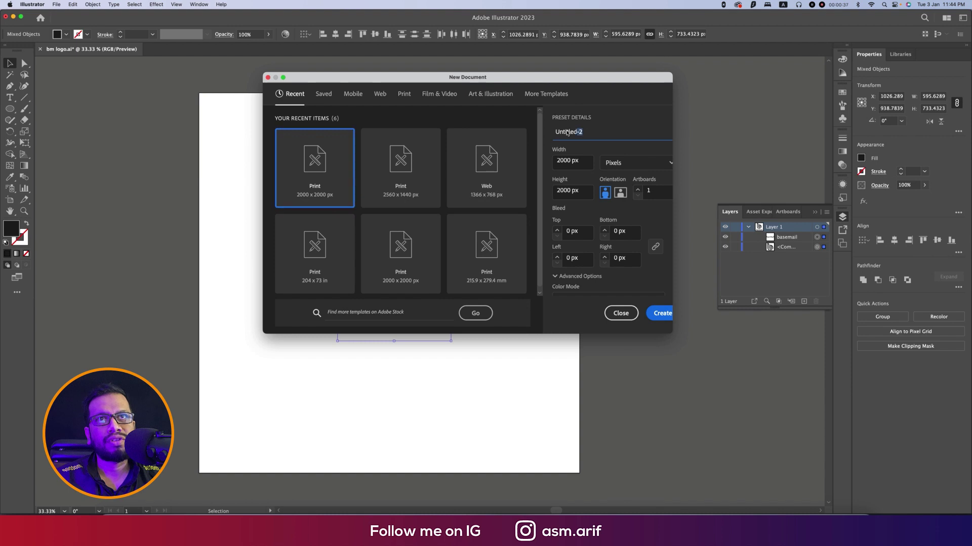
{"action": "left_click_drag", "start_coordinate": [566, 132], "coordinate": [524, 130]}
{"action": "type", "text": "bm"}
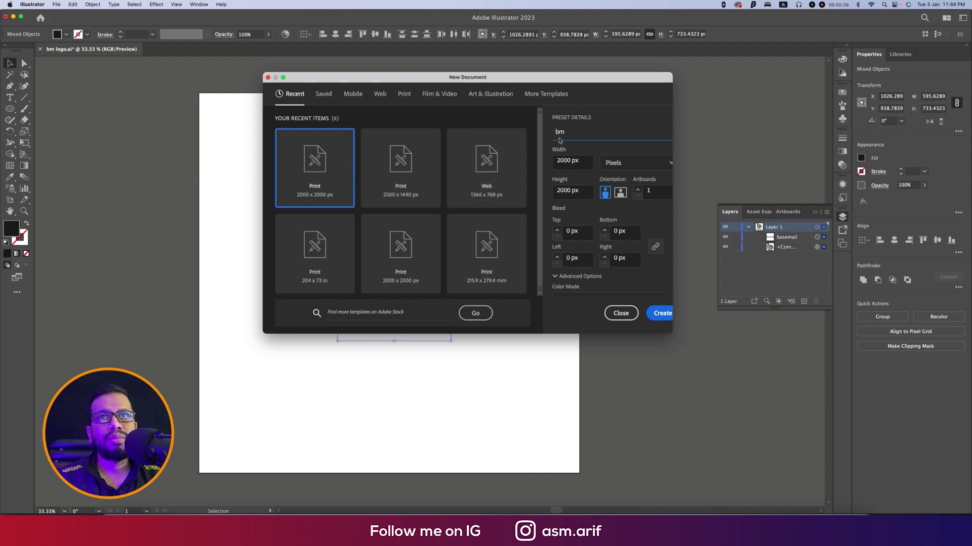
{"action": "scroll", "coordinate": [627, 273], "scroll_direction": "down", "scroll_amount": 3}
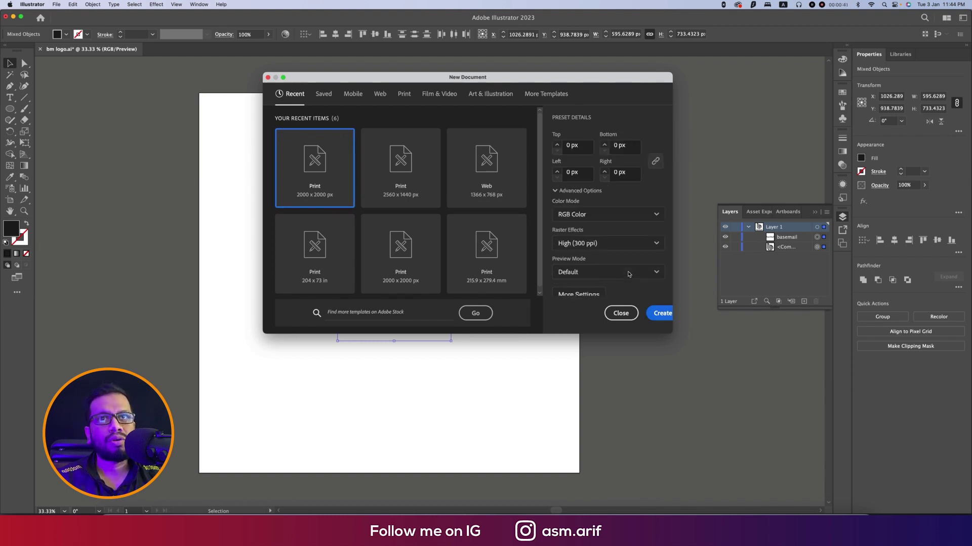
{"action": "left_click", "coordinate": [586, 215]}
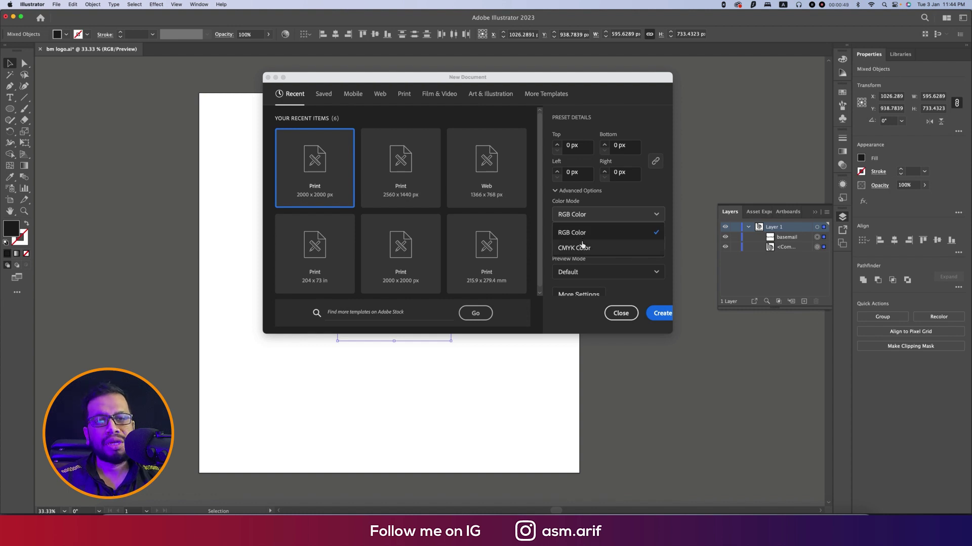
{"action": "left_click", "coordinate": [616, 195]}
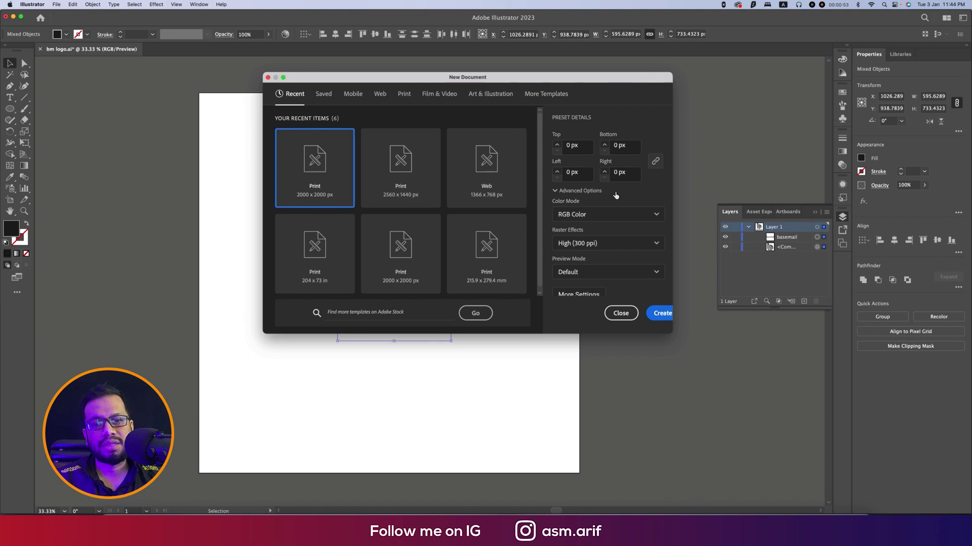
{"action": "left_click", "coordinate": [660, 314]}
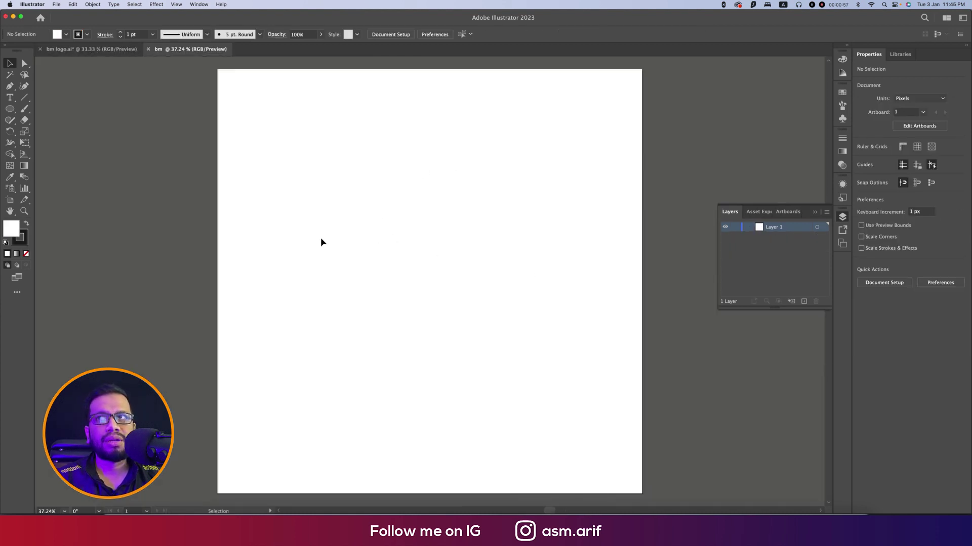
Step: Draw a vertical line and duplicate it into ten evenly spaced parallel lines
{"action": "left_click", "coordinate": [23, 97]}
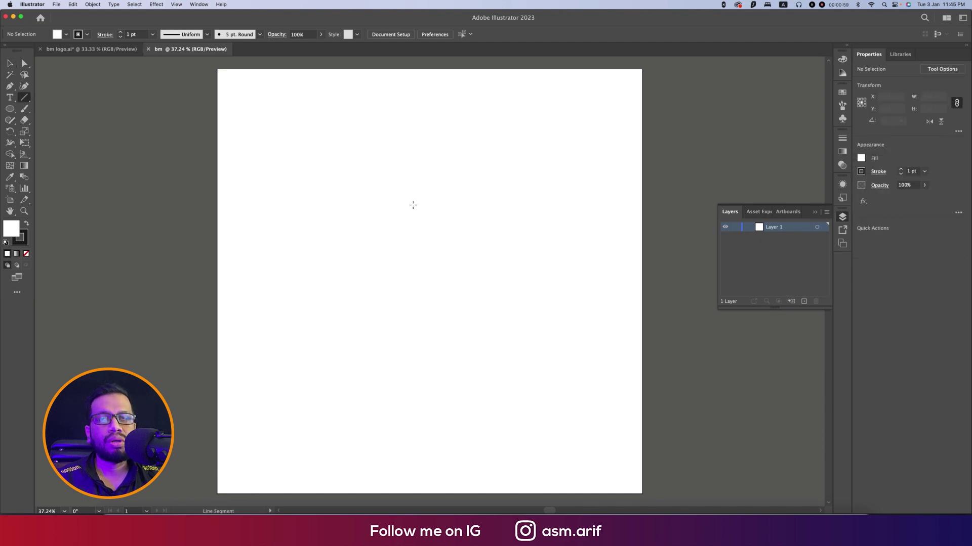
{"action": "left_click_drag", "start_coordinate": [340, 176], "coordinate": [342, 357]}
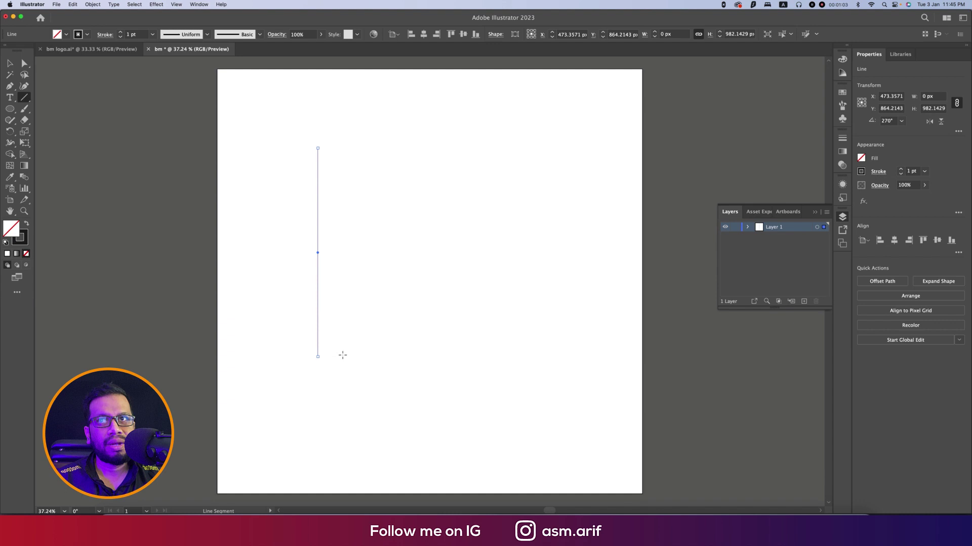
{"action": "key", "text": "v"}
{"action": "mouse_move", "coordinate": [319, 265]}
{"action": "left_mouse_down"}
{"action": "mouse_move", "coordinate": [342, 267]}
{"action": "mouse_move", "coordinate": [330, 267]}
{"action": "left_mouse_up"}
{"action": "key", "text": "super+d"}
{"action": "key", "text": "super+d"}
{"action": "key", "text": "super+d"}
{"action": "key", "text": "super+d"}
{"action": "key", "text": "super+d"}
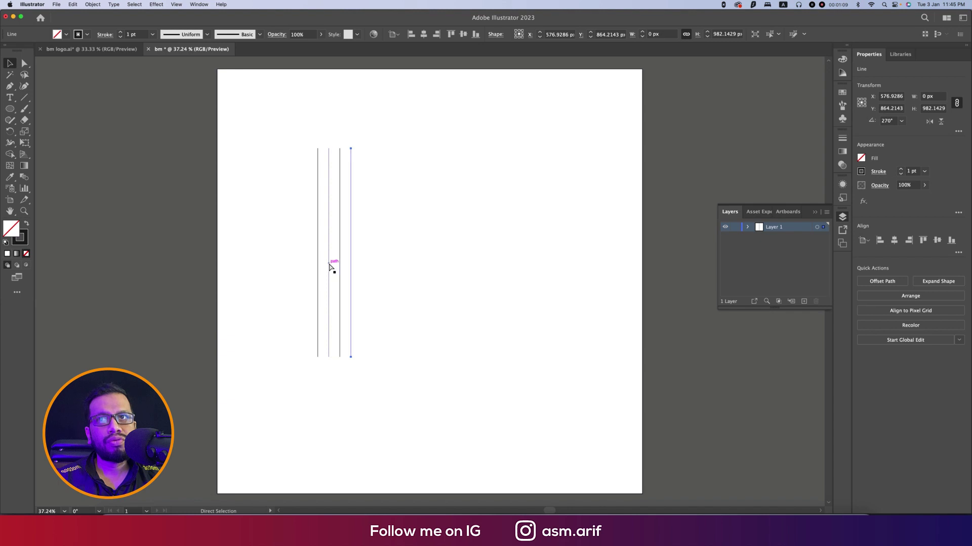
{"action": "key", "text": "super+d"}
{"action": "key", "text": "super+d"}
{"action": "key", "text": "super+d"}
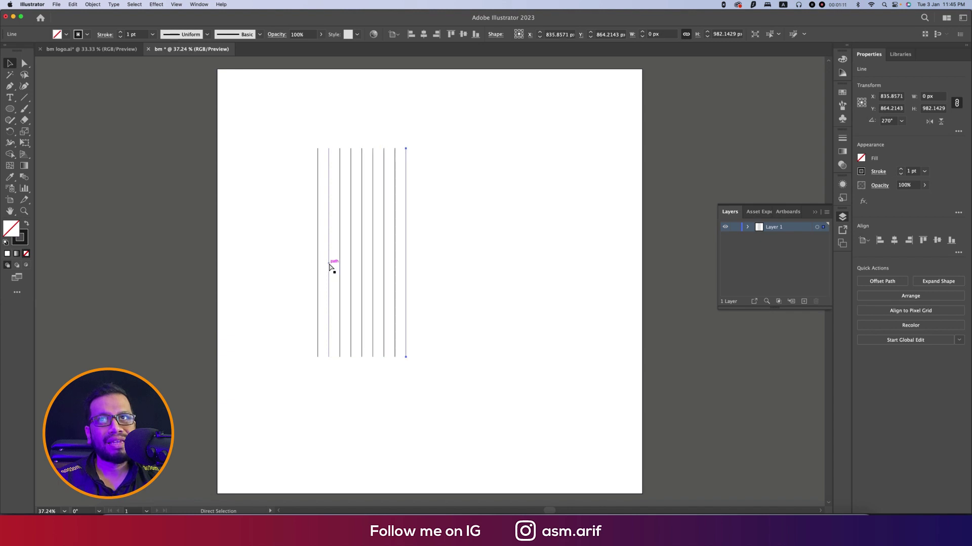
Step: Lengthen all ten lines downward, trying and undoing a rotated copy
{"action": "left_click_drag", "start_coordinate": [286, 270], "coordinate": [285, 271]}
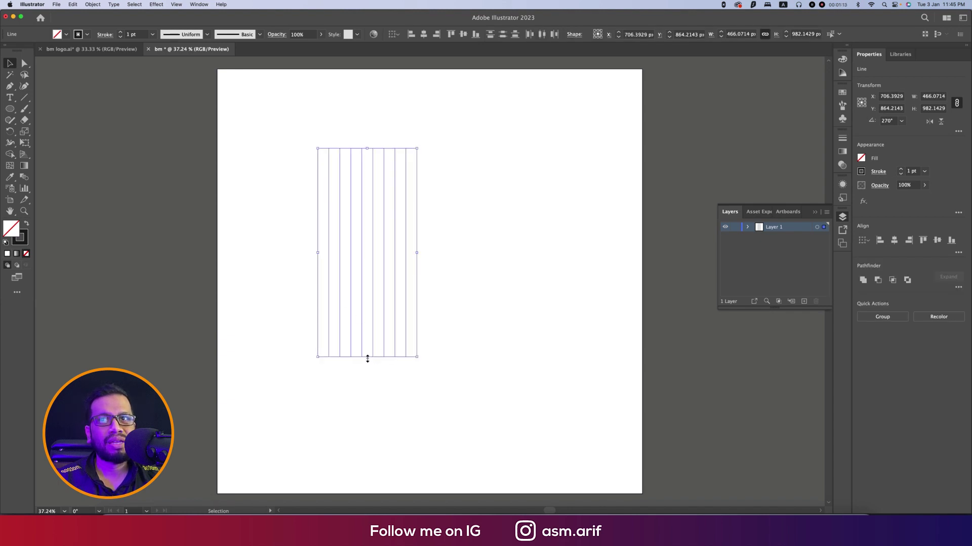
{"action": "left_click_drag", "start_coordinate": [367, 358], "coordinate": [368, 441]}
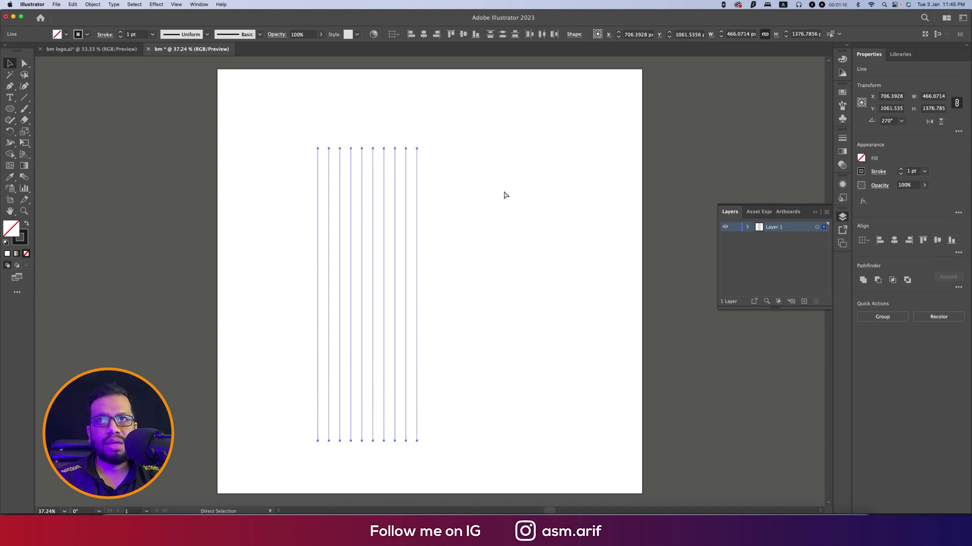
{"action": "key", "text": "v"}
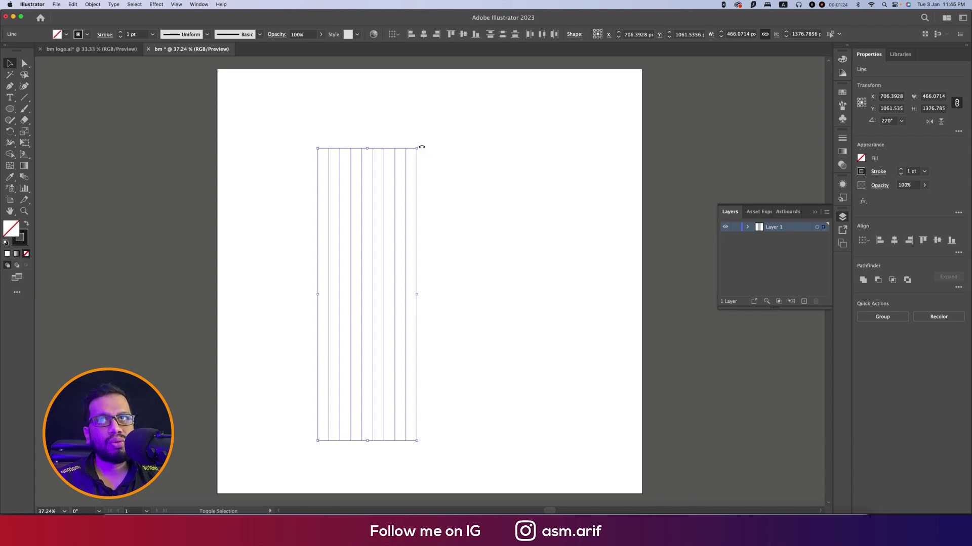
{"action": "left_click_drag", "start_coordinate": [422, 147], "coordinate": [536, 323]}
{"action": "key", "text": "super+z"}
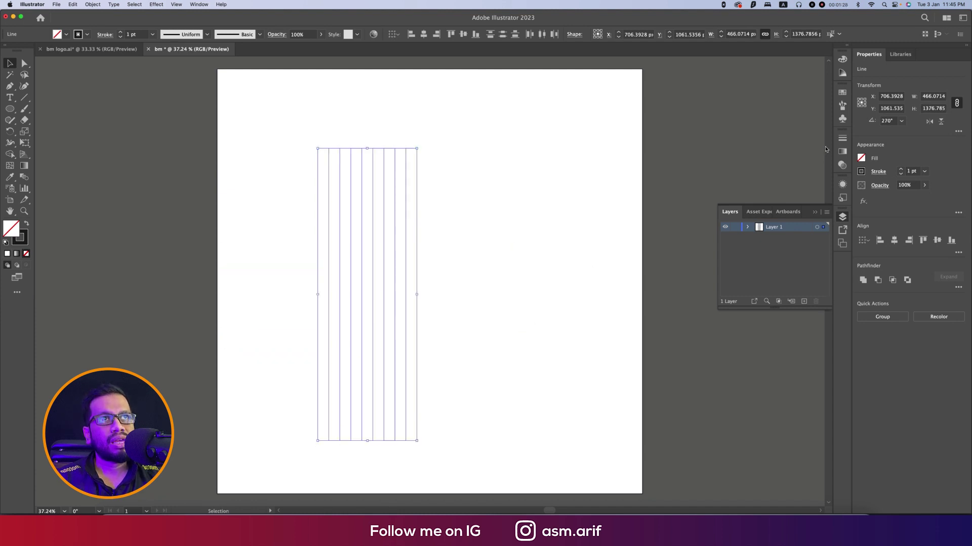
Step: Rotate the line copy by 180° to horizontal and group it with the vertical lines
{"action": "left_click", "coordinate": [901, 121]}
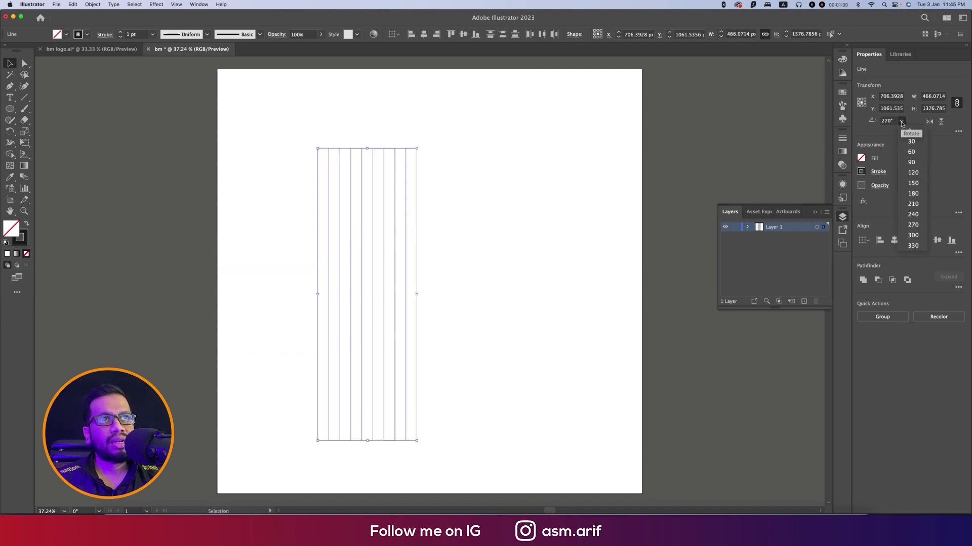
{"action": "left_click", "coordinate": [913, 194]}
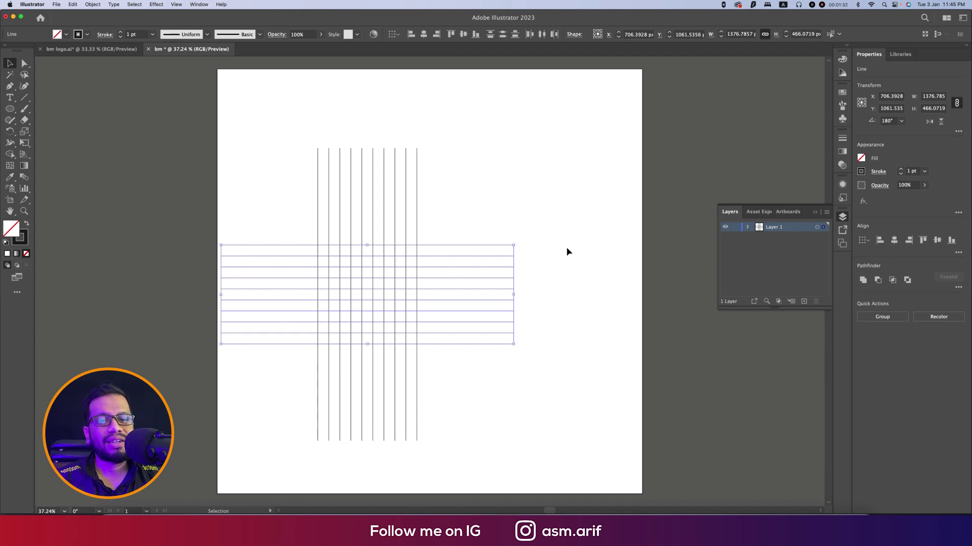
{"action": "left_click", "coordinate": [328, 234], "text": "shift"}
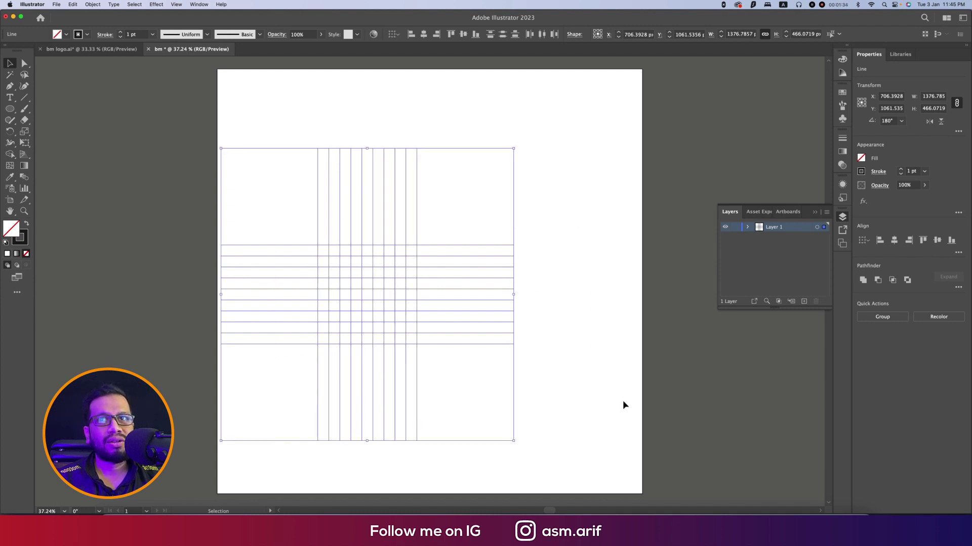
{"action": "key", "text": "super+g"}
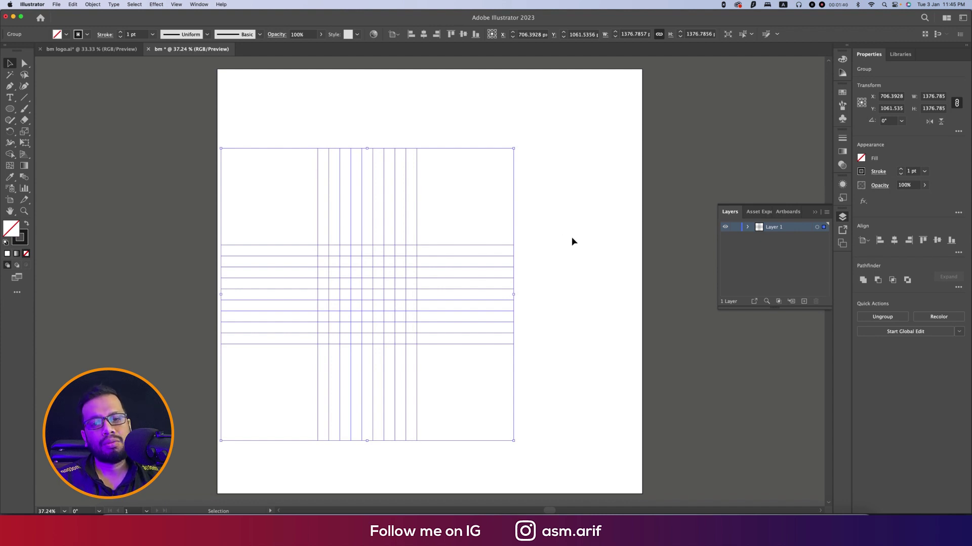
Step: Centre the grouped grid horizontally and vertically on the artboard, then deselect it
{"action": "left_click", "coordinate": [423, 34]}
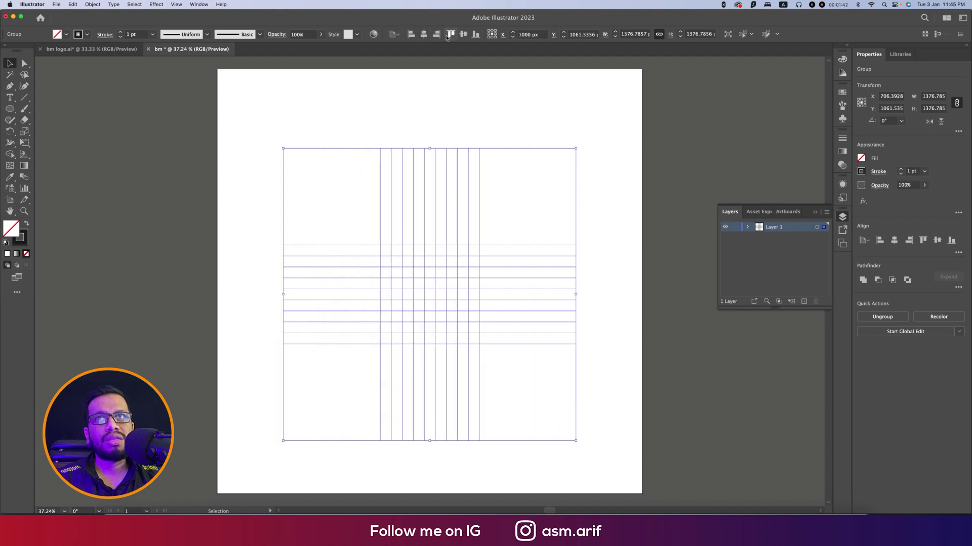
{"action": "left_click", "coordinate": [463, 33]}
{"action": "left_click", "coordinate": [598, 225]}
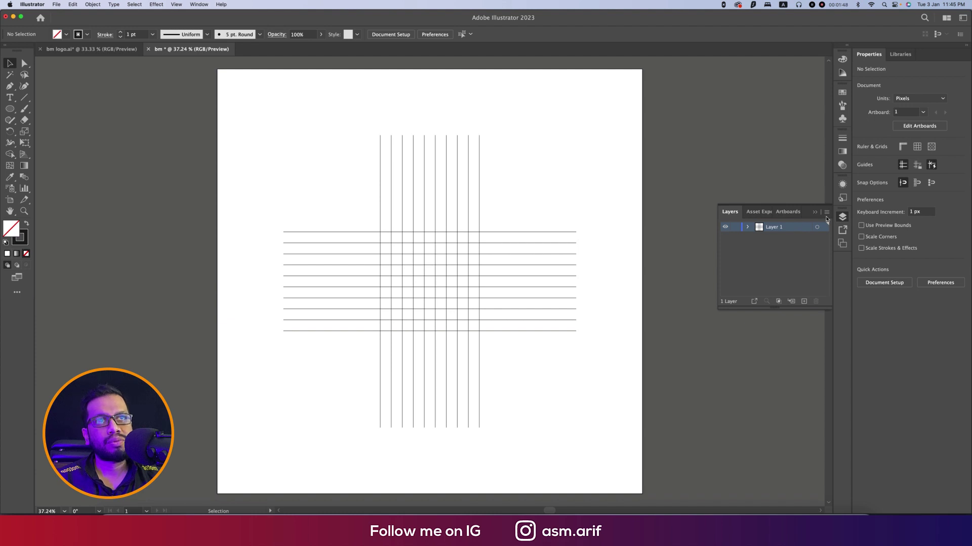
Step: Close the floating Layers panel, reset Essentials Classic, and review the View menu's snapping options
{"action": "left_click", "coordinate": [719, 206]}
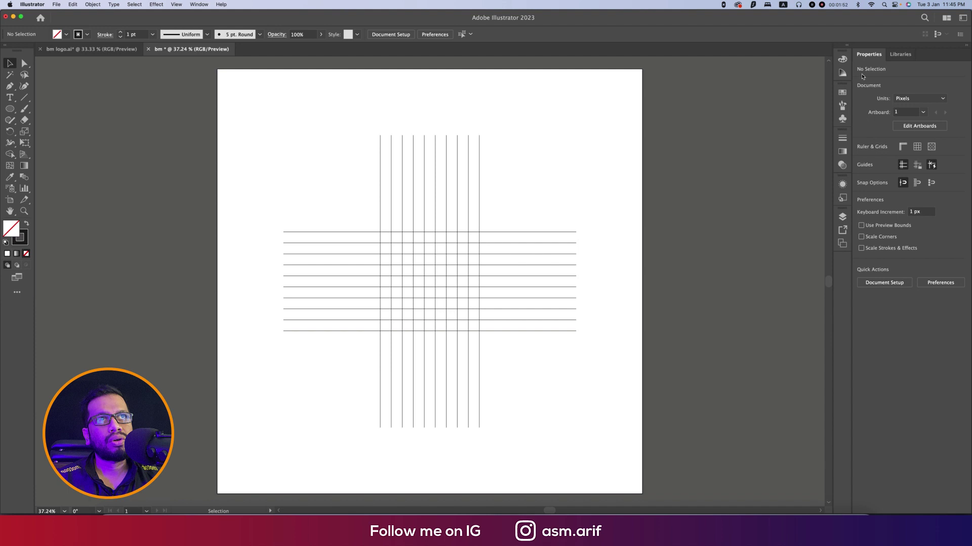
{"action": "left_click", "coordinate": [946, 18]}
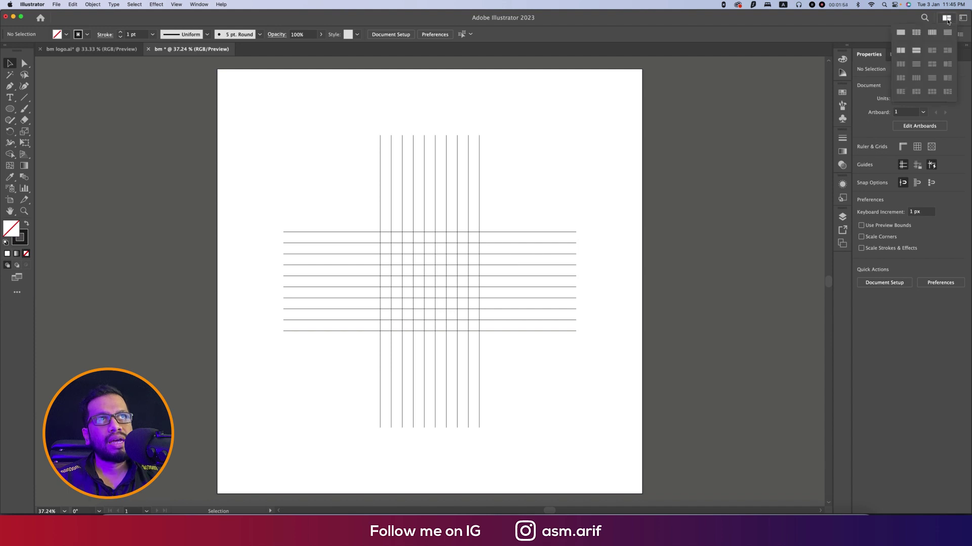
{"action": "left_click", "coordinate": [961, 18]}
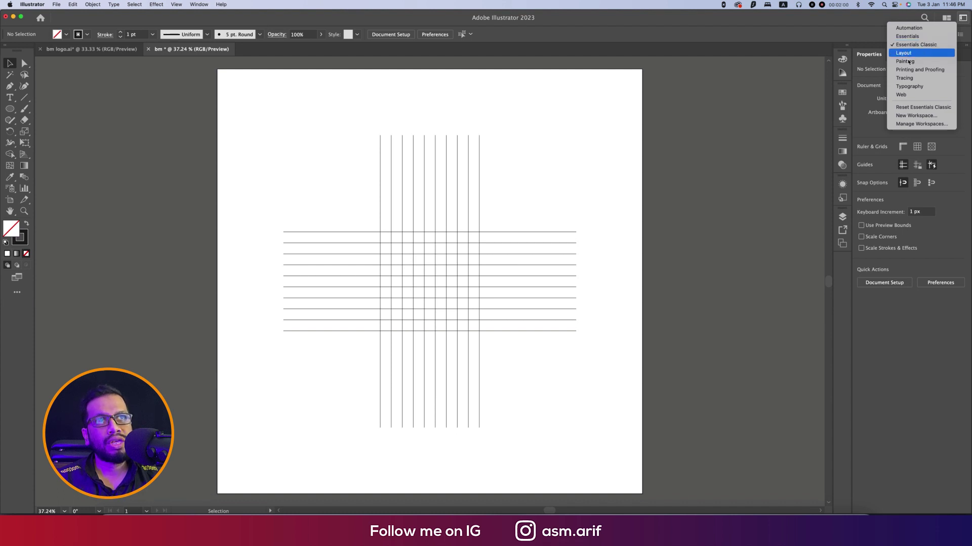
{"action": "left_click", "coordinate": [919, 107]}
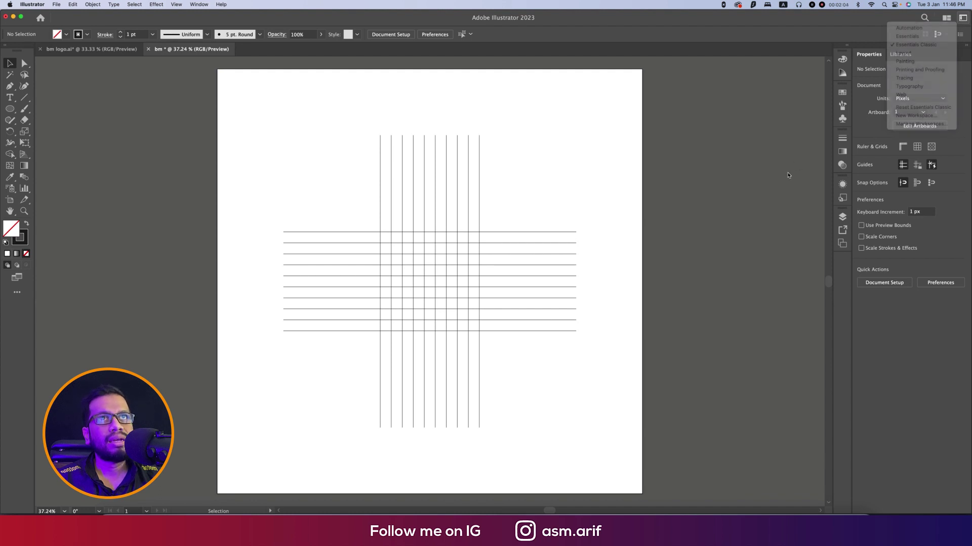
{"action": "left_click", "coordinate": [175, 5]}
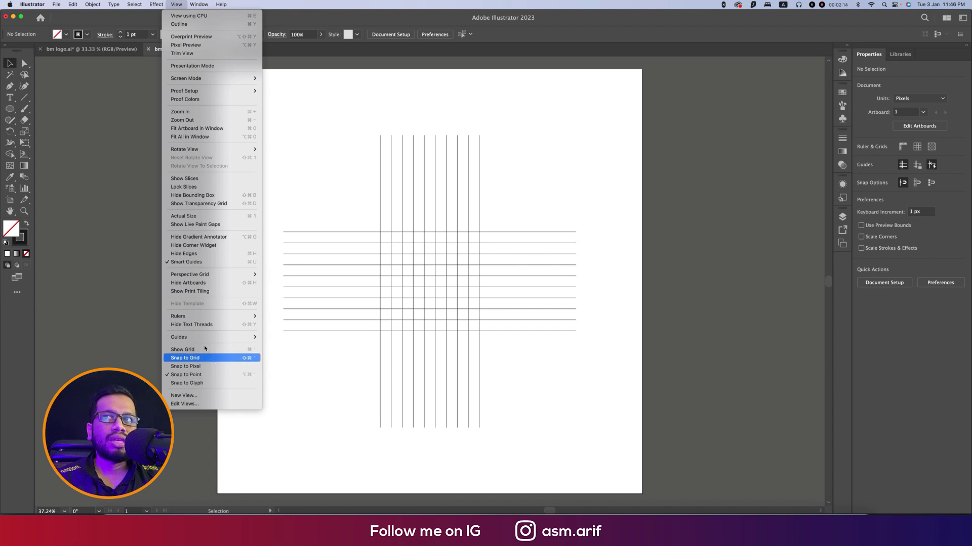
{"action": "left_click", "coordinate": [311, 354]}
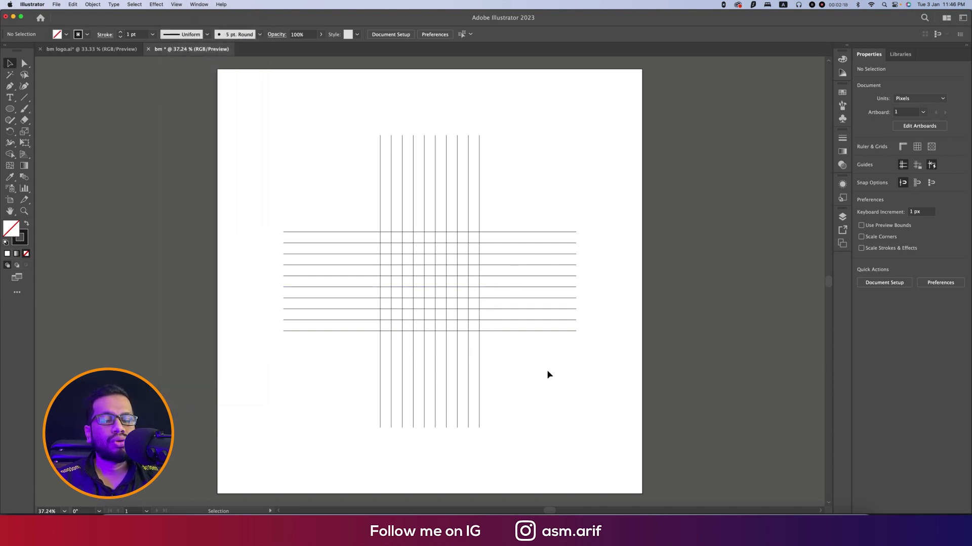
Step: Draw circles from the grid centre, sized about 466, 362.5 and 259 px wide
{"action": "left_click_drag", "start_coordinate": [9, 109], "coordinate": [44, 132]}
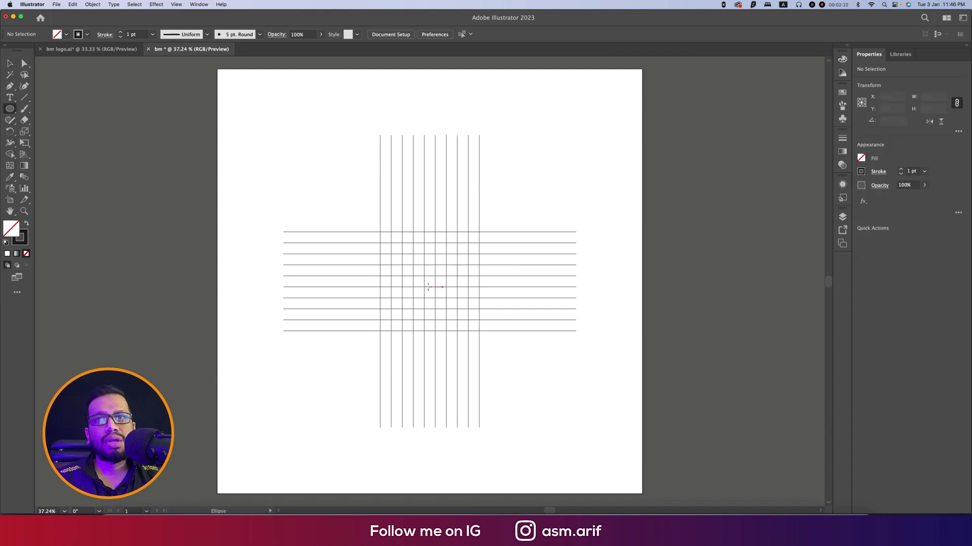
{"action": "key", "text": "super+equal"}
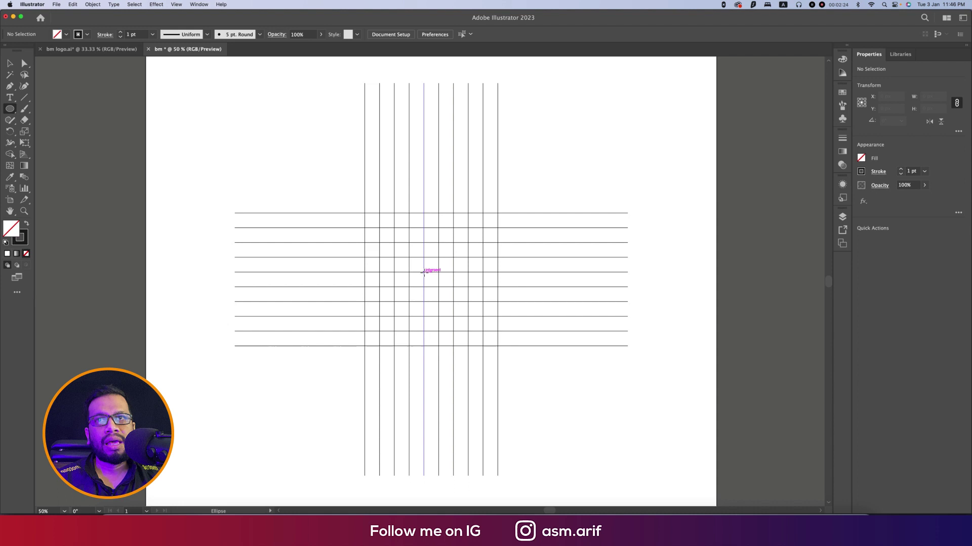
{"action": "left_click_drag", "start_coordinate": [424, 272], "coordinate": [497, 347]}
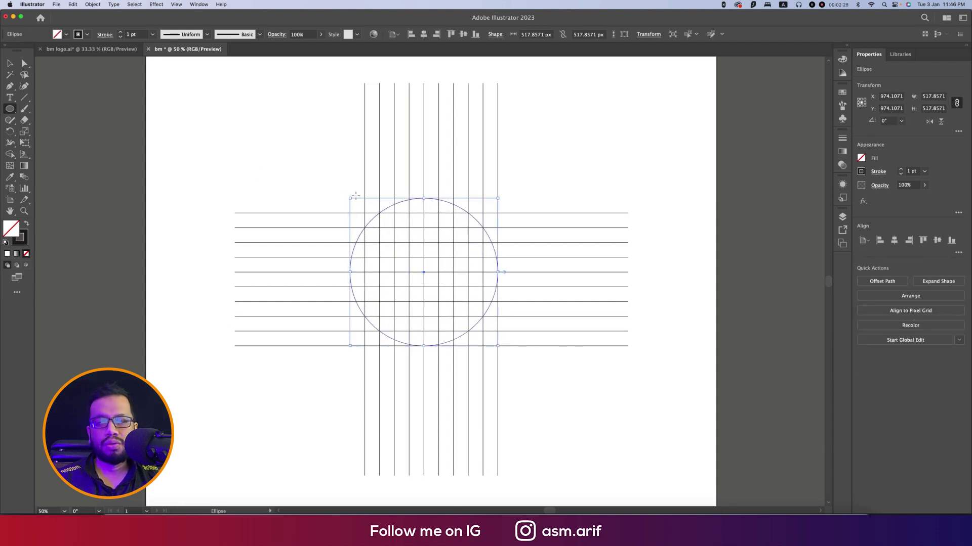
{"action": "key", "text": "v"}
{"action": "left_click_drag", "start_coordinate": [349, 198], "coordinate": [361, 216]}
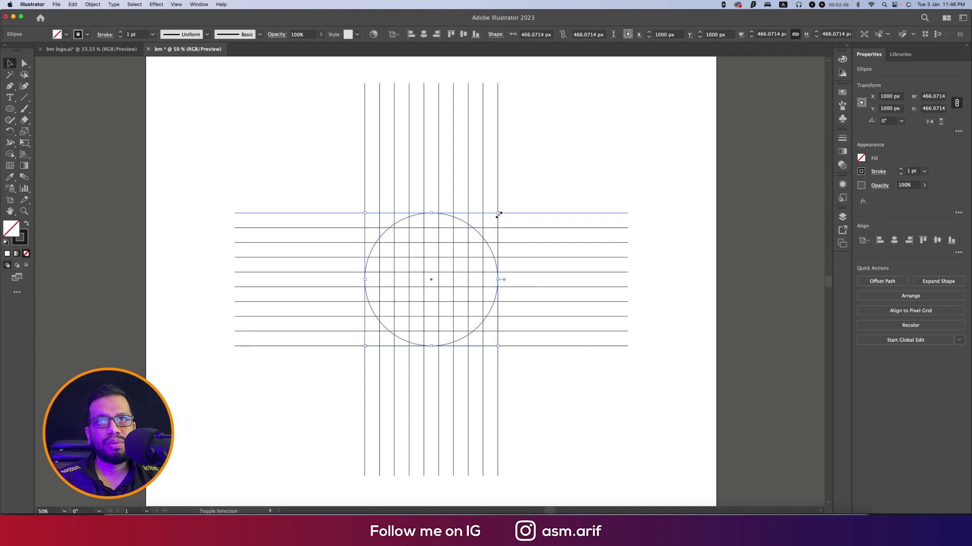
{"action": "left_click_drag", "start_coordinate": [498, 213], "coordinate": [494, 228]}
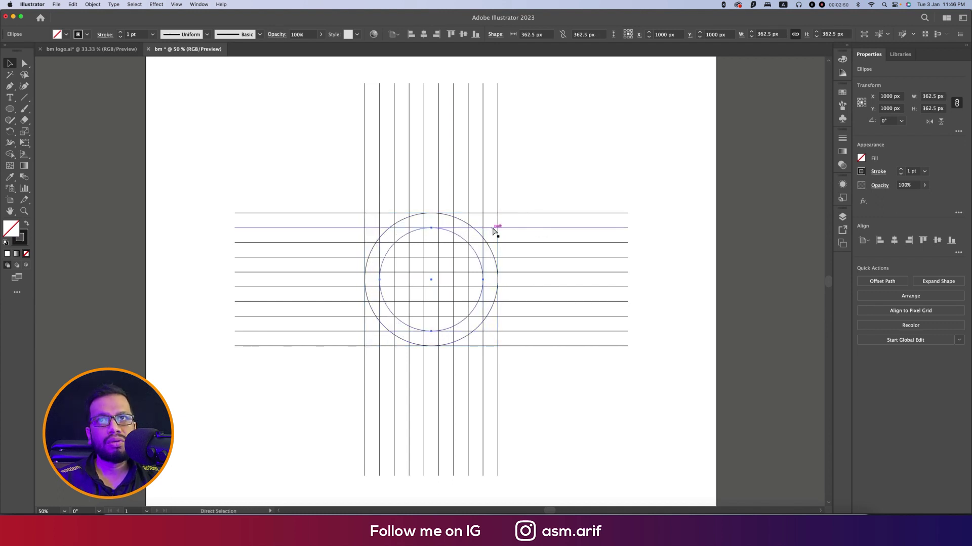
{"action": "left_click_drag", "start_coordinate": [484, 228], "coordinate": [474, 246]}
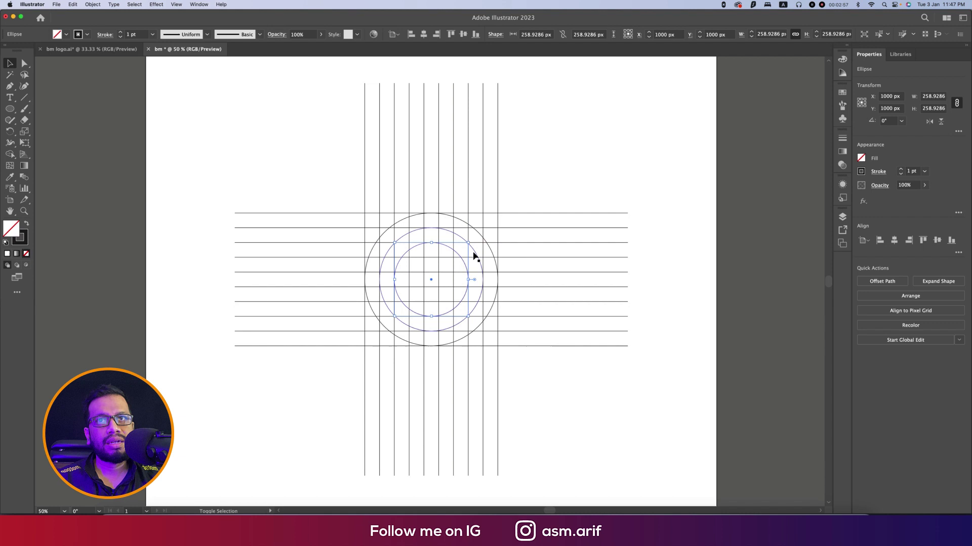
Step: Copy the middle and inner circles up-left, snapped to a vertical grid line
{"action": "left_click", "coordinate": [476, 256], "text": "shift"}
{"action": "left_click_drag", "start_coordinate": [474, 256], "coordinate": [403, 197]}
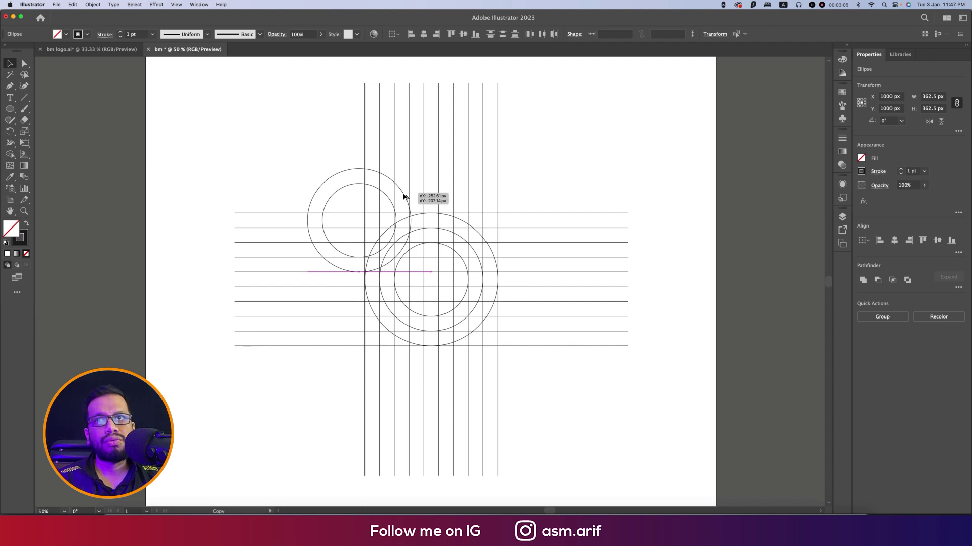
{"action": "left_click_drag", "start_coordinate": [404, 197], "coordinate": [402, 197]}
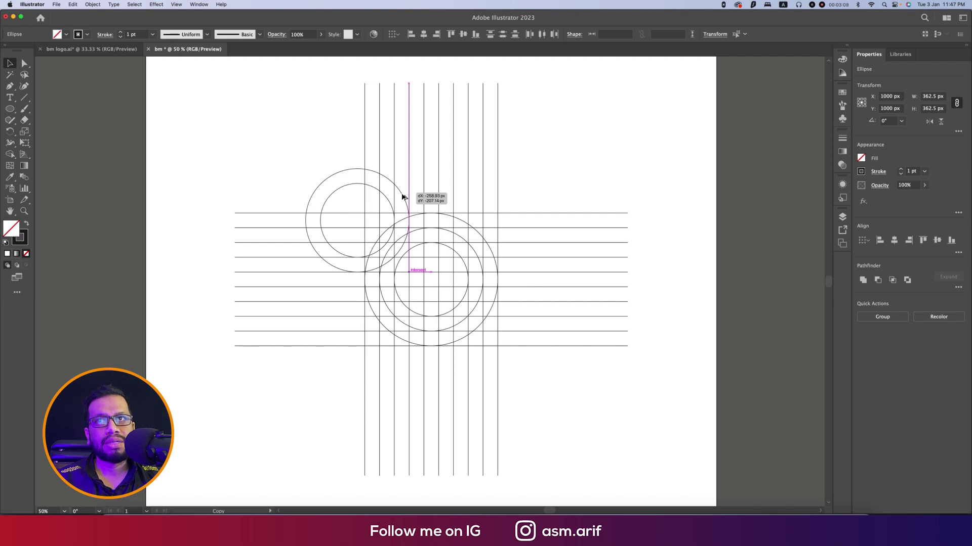
{"action": "left_click_drag", "start_coordinate": [402, 197], "coordinate": [403, 196]}
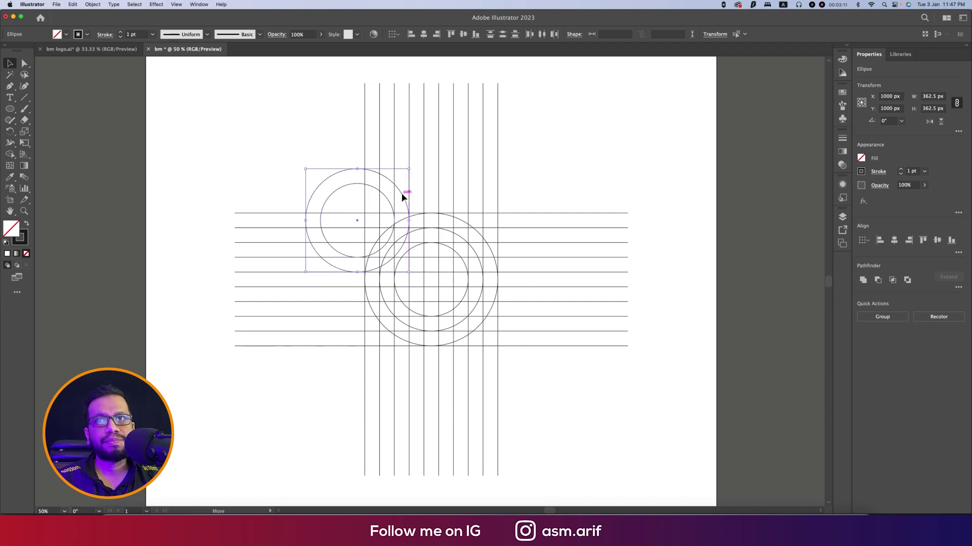
Step: Select all grid lines and circles and switch to the Shape Builder tool
{"action": "left_click", "coordinate": [578, 377]}
{"action": "left_click_drag", "start_coordinate": [319, 147], "coordinate": [574, 408]}
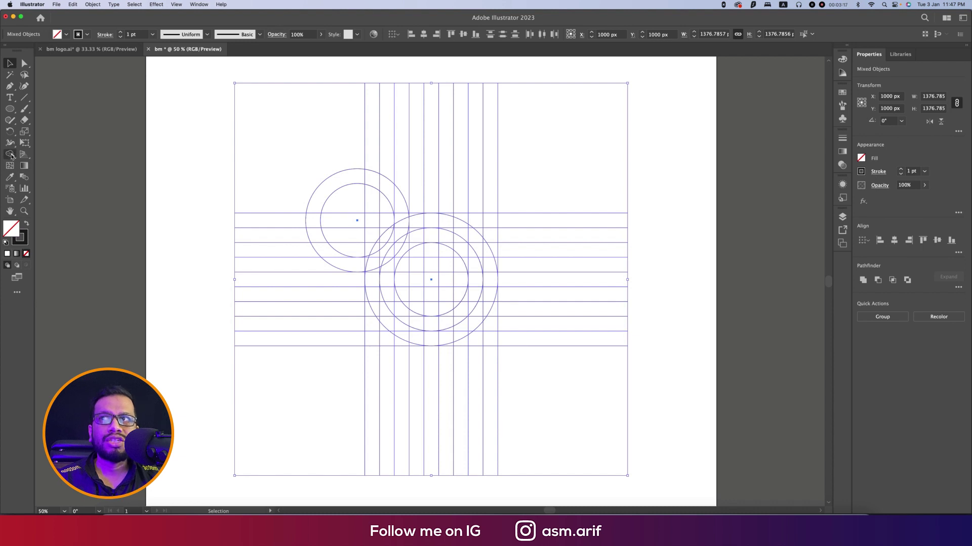
{"action": "left_click_drag", "start_coordinate": [11, 154], "coordinate": [33, 156]}
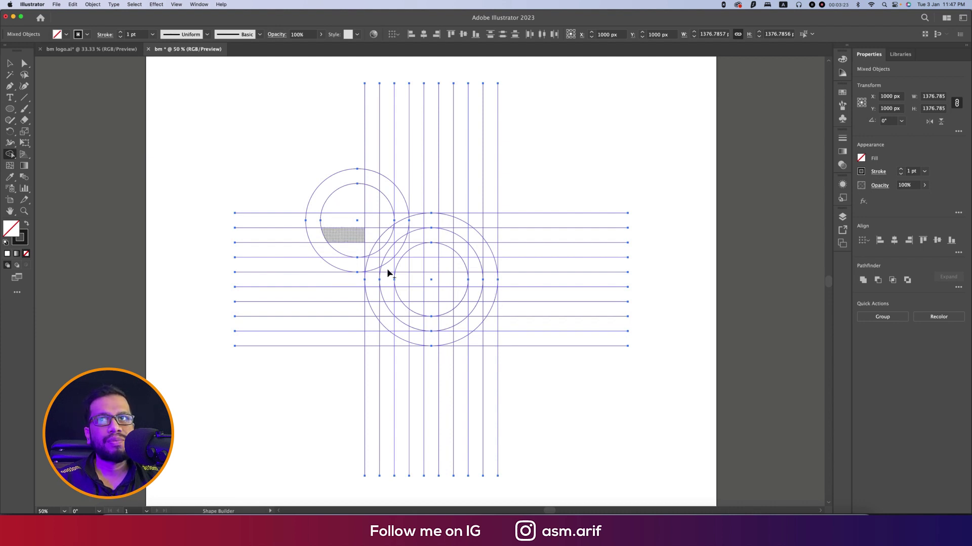
Step: Make the fill black with no stroke and merge the vertical strip into one shape
{"action": "left_click", "coordinate": [26, 226]}
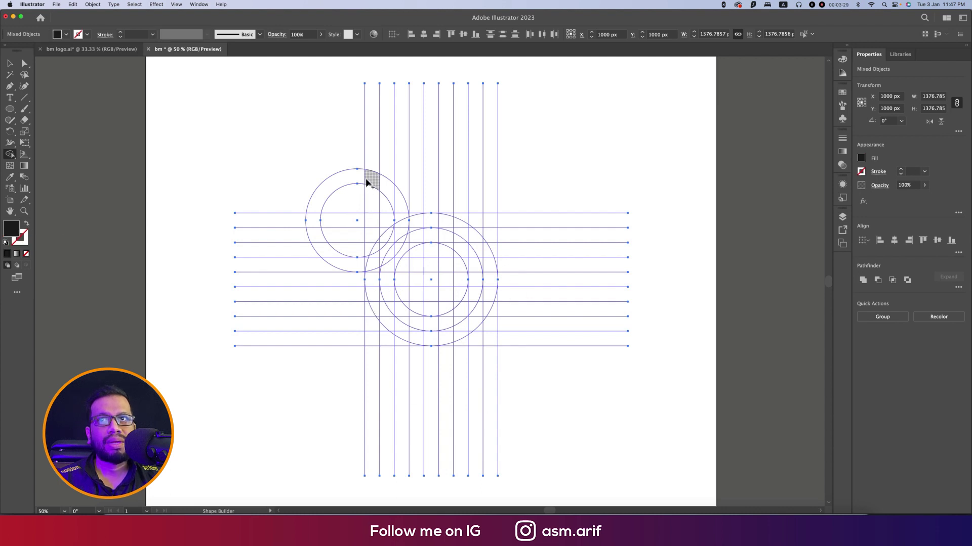
{"action": "mouse_move", "coordinate": [369, 177]}
{"action": "left_mouse_down"}
{"action": "mouse_move", "coordinate": [373, 299]}
{"action": "mouse_move", "coordinate": [394, 336]}
{"action": "left_mouse_up"}
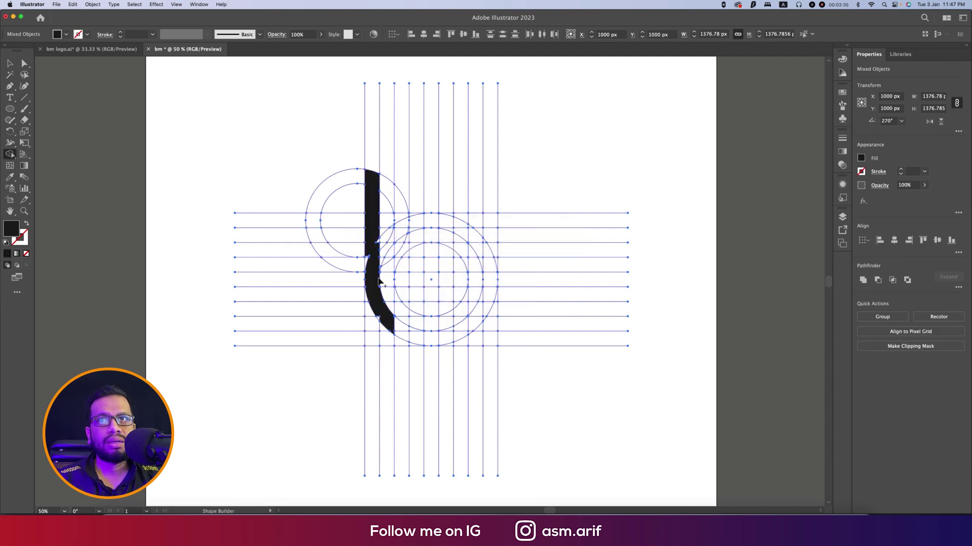
{"action": "scroll", "coordinate": [375, 243], "scroll_direction": "up", "scroll_amount": 4}
Step: Add the notch and lower-left regions to the stem so it curves along the circle
{"action": "mouse_move", "coordinate": [375, 243]}
{"action": "left_mouse_down"}
{"action": "mouse_move", "coordinate": [381, 270]}
{"action": "mouse_move", "coordinate": [344, 297]}
{"action": "mouse_move", "coordinate": [357, 365]}
{"action": "left_mouse_up"}
{"action": "left_click_drag", "start_coordinate": [361, 303], "coordinate": [371, 258]}
{"action": "scroll", "coordinate": [349, 263], "scroll_direction": "up", "scroll_amount": 5}
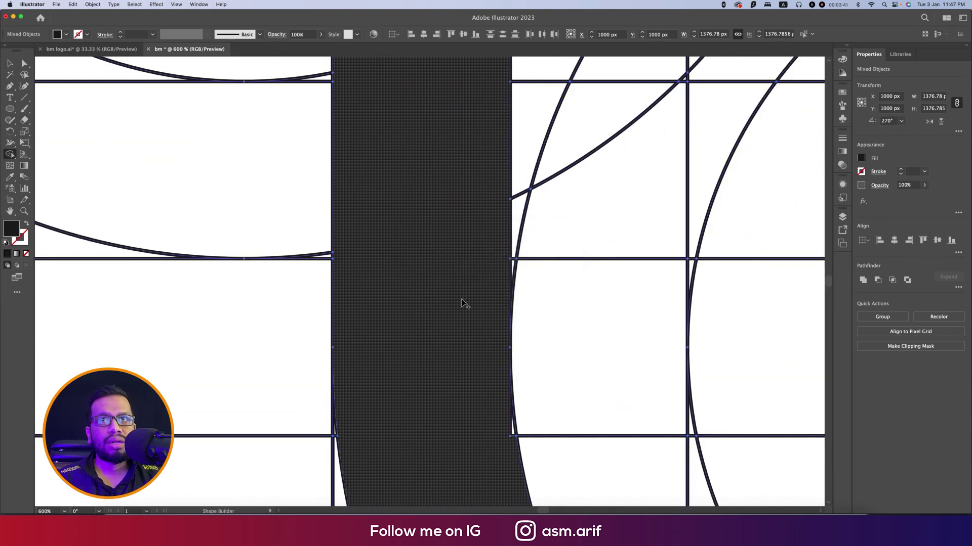
{"action": "scroll", "coordinate": [462, 304], "scroll_direction": "down", "scroll_amount": 2}
{"action": "scroll", "coordinate": [477, 332], "scroll_direction": "up", "scroll_amount": 4}
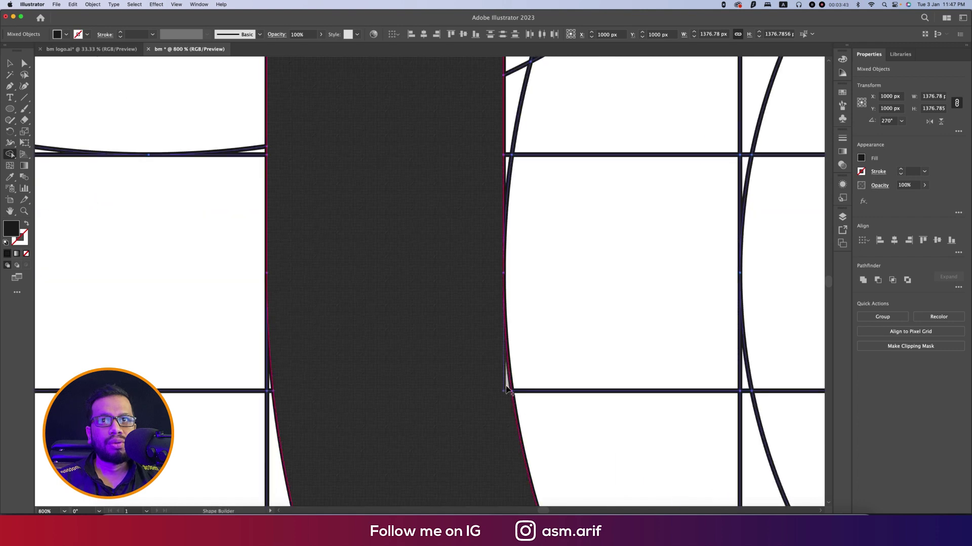
{"action": "scroll", "coordinate": [434, 349], "scroll_direction": "down", "scroll_amount": 6}
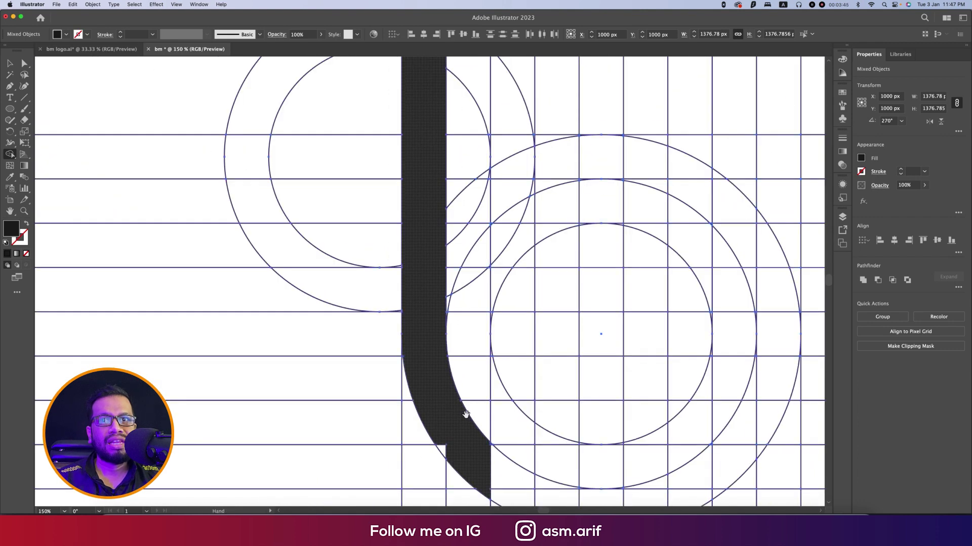
{"action": "scroll", "coordinate": [430, 344], "scroll_direction": "up", "scroll_amount": 3}
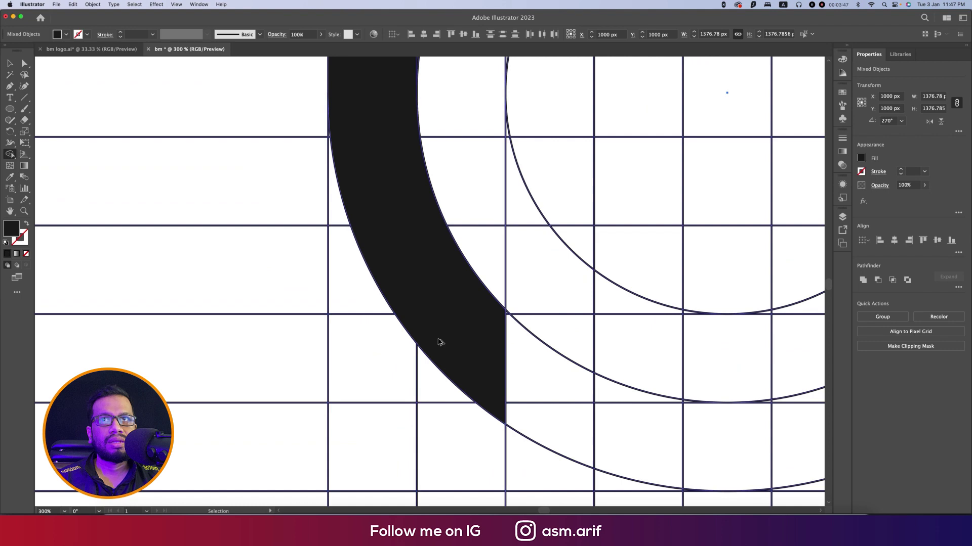
{"action": "scroll", "coordinate": [442, 342], "scroll_direction": "down", "scroll_amount": 4}
{"action": "left_click_drag", "start_coordinate": [442, 343], "coordinate": [454, 377]}
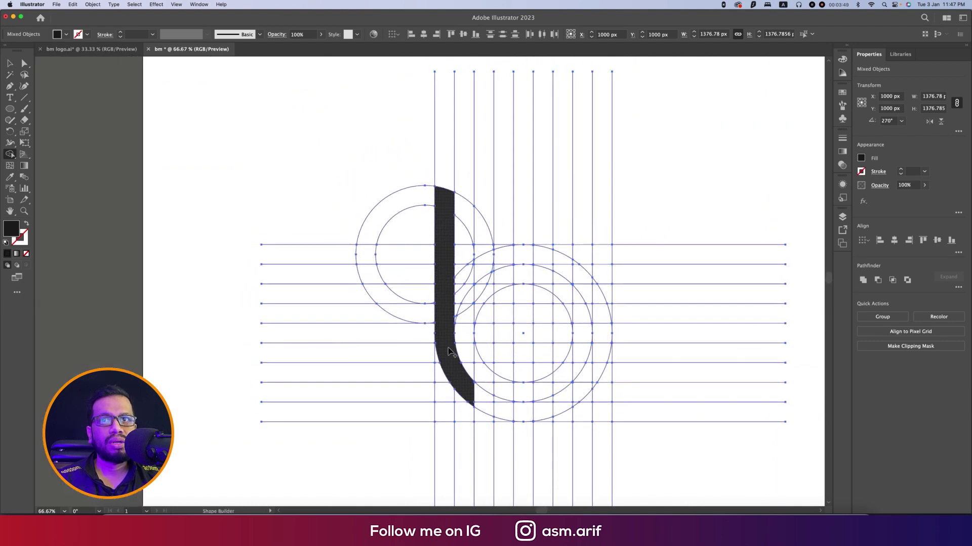
{"action": "scroll", "coordinate": [441, 264], "scroll_direction": "up", "scroll_amount": 1}
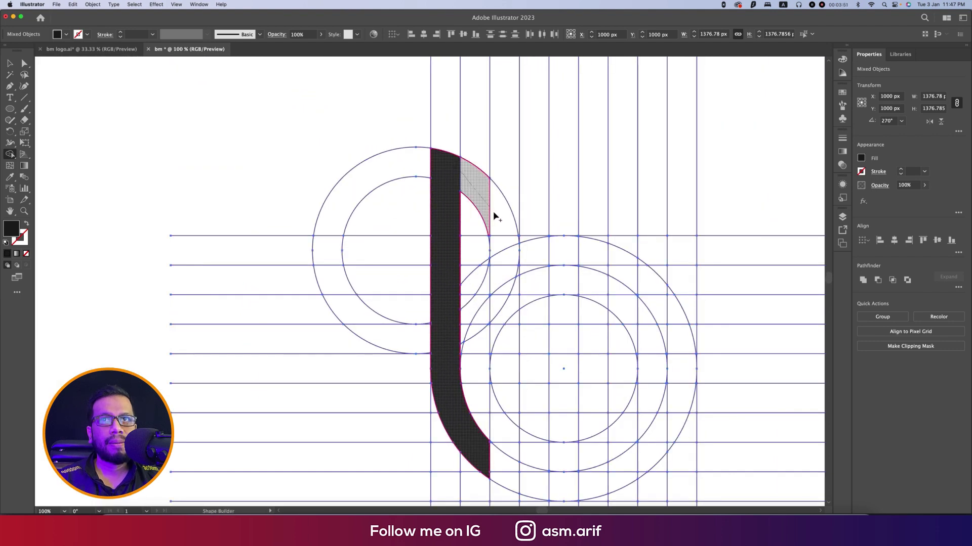
Step: Merge the arc regions into a curved stroke arching down beside the stem
{"action": "mouse_move", "coordinate": [495, 216]}
{"action": "left_mouse_down"}
{"action": "mouse_move", "coordinate": [504, 234]}
{"action": "mouse_move", "coordinate": [516, 415]}
{"action": "left_mouse_up"}
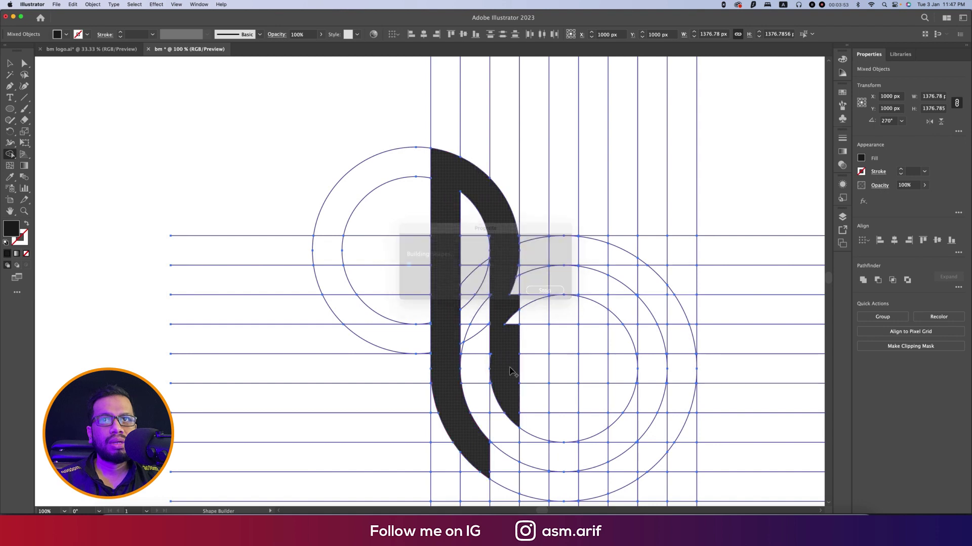
{"action": "scroll", "coordinate": [511, 371], "scroll_direction": "up", "scroll_amount": 3}
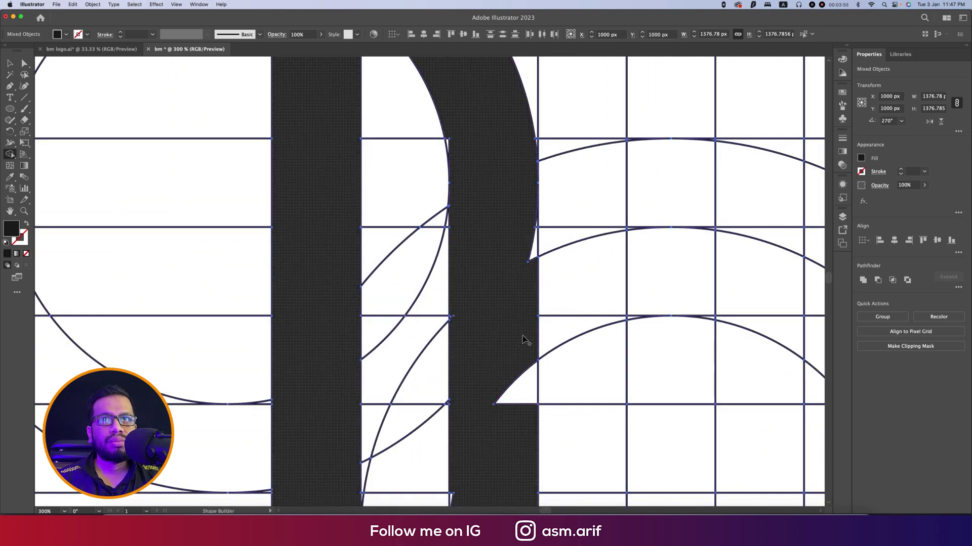
{"action": "scroll", "coordinate": [522, 336], "scroll_direction": "up", "scroll_amount": 1}
{"action": "scroll", "coordinate": [520, 278], "scroll_direction": "up", "scroll_amount": 3}
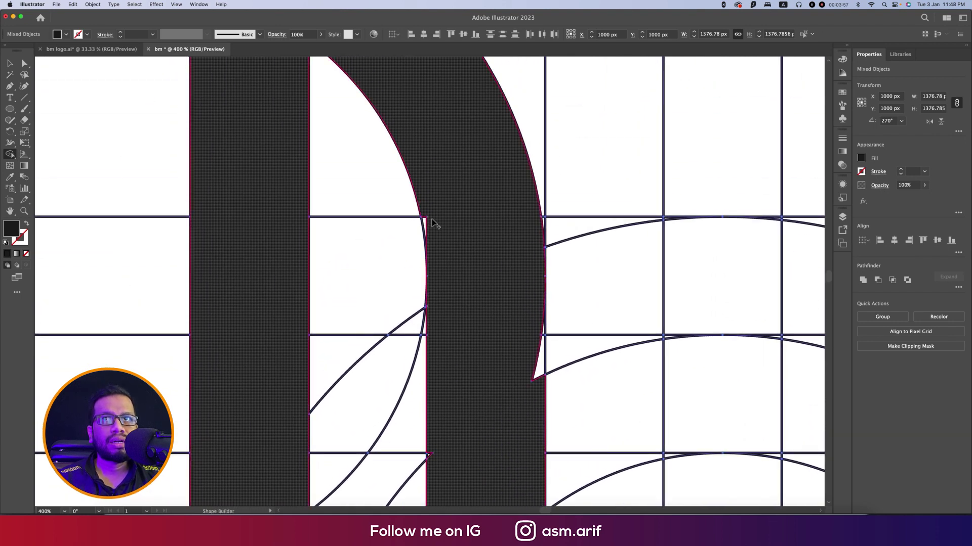
{"action": "scroll", "coordinate": [499, 351], "scroll_direction": "down", "scroll_amount": 3}
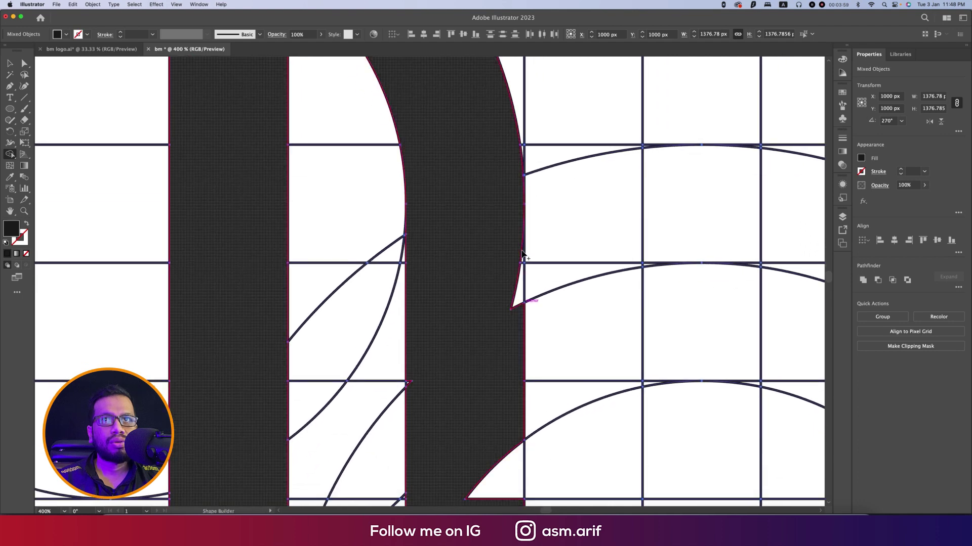
{"action": "scroll", "coordinate": [506, 202], "scroll_direction": "down", "scroll_amount": 2}
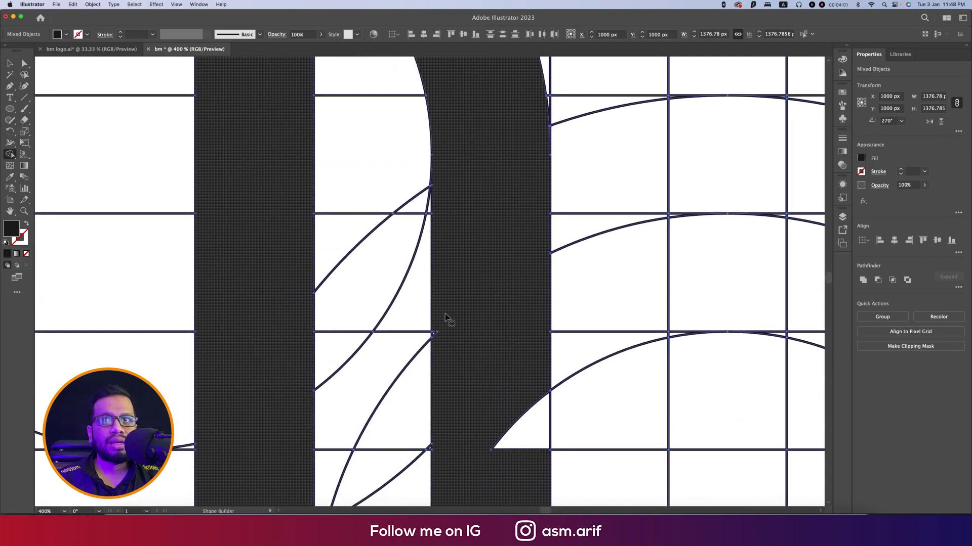
{"action": "scroll", "coordinate": [441, 328], "scroll_direction": "up", "scroll_amount": 1}
{"action": "scroll", "coordinate": [501, 284], "scroll_direction": "down", "scroll_amount": 3}
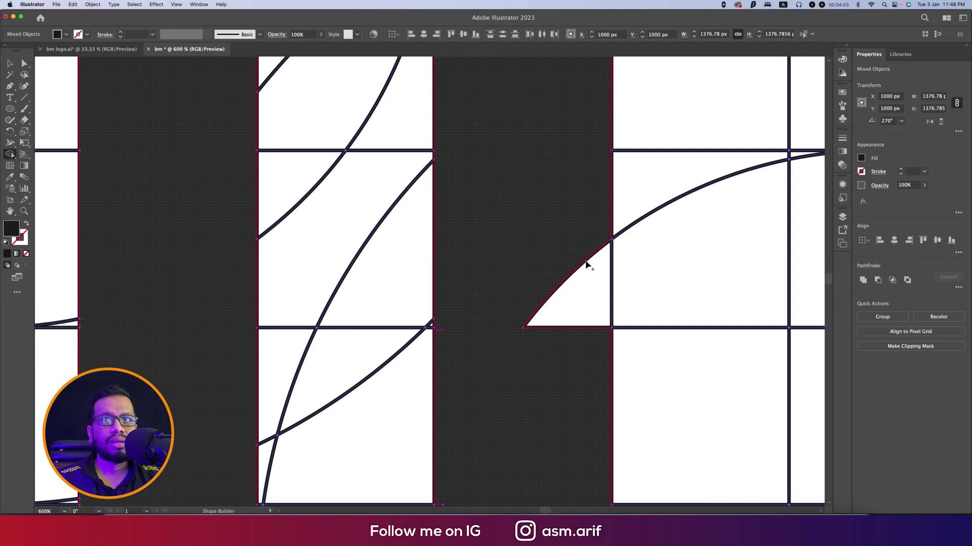
{"action": "scroll", "coordinate": [532, 304], "scroll_direction": "down", "scroll_amount": 3}
{"action": "scroll", "coordinate": [484, 354], "scroll_direction": "up", "scroll_amount": 2}
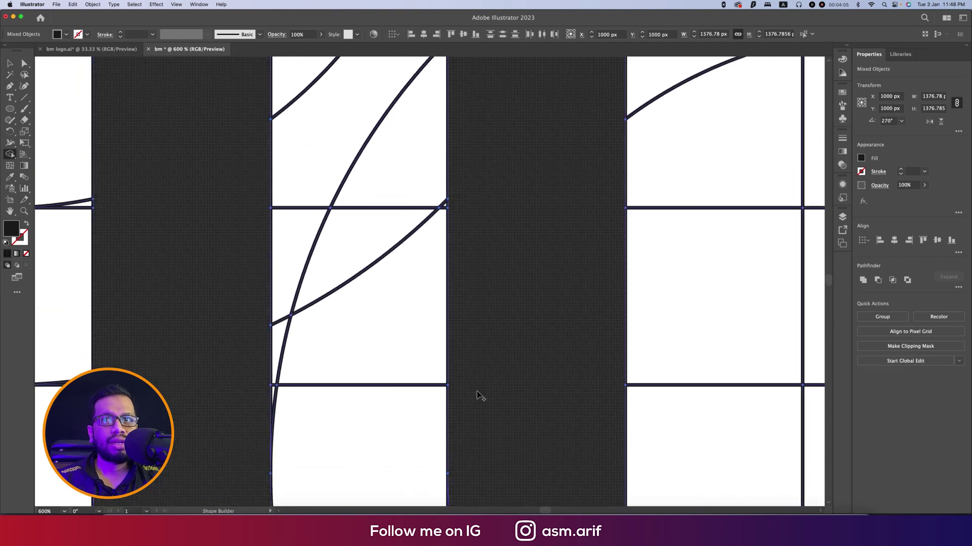
{"action": "scroll", "coordinate": [517, 380], "scroll_direction": "down", "scroll_amount": 1}
{"action": "scroll", "coordinate": [526, 354], "scroll_direction": "down", "scroll_amount": 3}
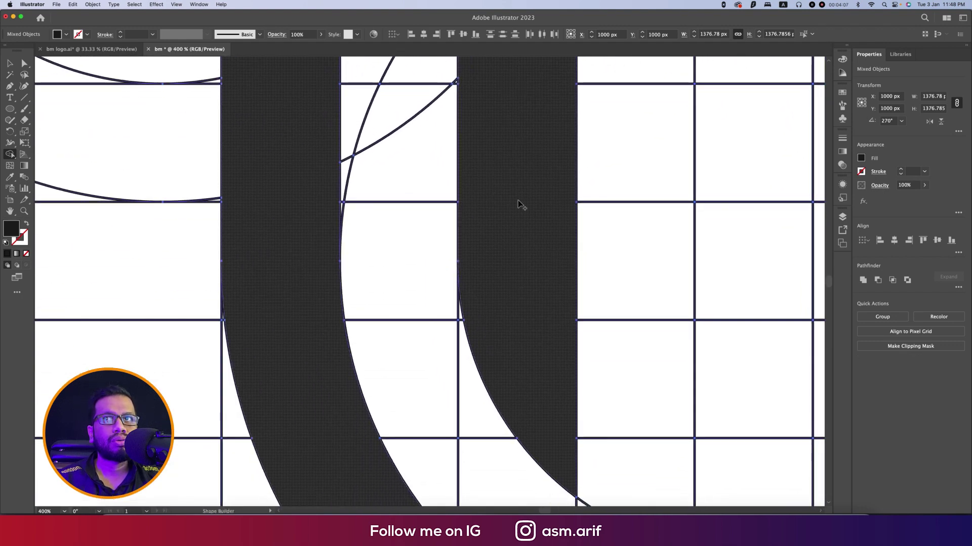
{"action": "scroll", "coordinate": [520, 204], "scroll_direction": "down", "scroll_amount": 6}
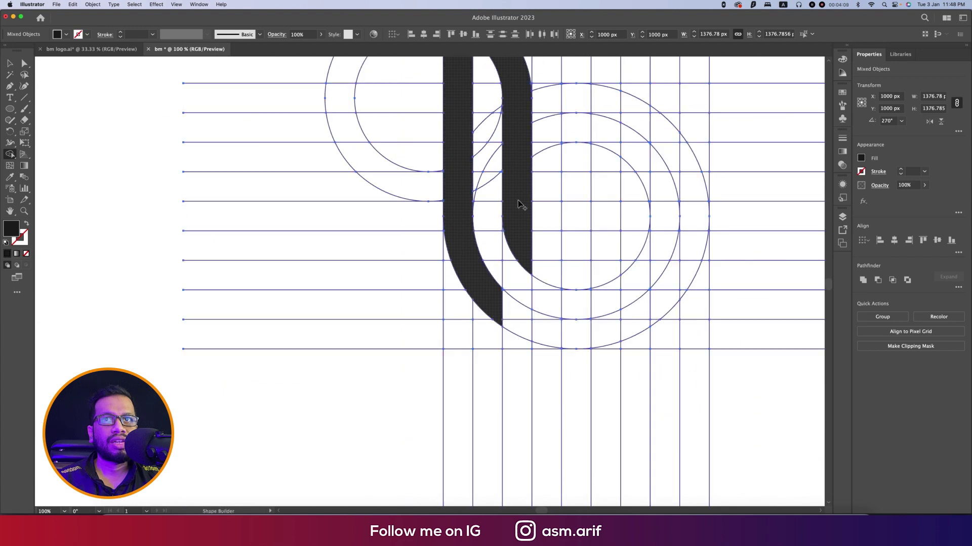
{"action": "scroll", "coordinate": [496, 304], "scroll_direction": "up", "scroll_amount": 2}
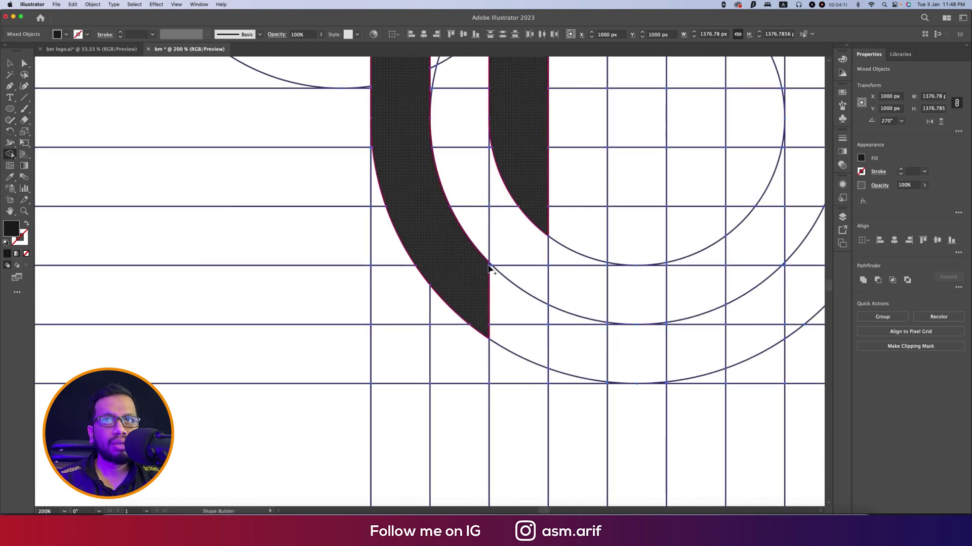
Step: Merge the remaining bottom-curve cells into the dark hairpin stroke
{"action": "left_click_drag", "start_coordinate": [520, 320], "coordinate": [538, 353]}
{"action": "scroll", "coordinate": [499, 303], "scroll_direction": "up", "scroll_amount": 8}
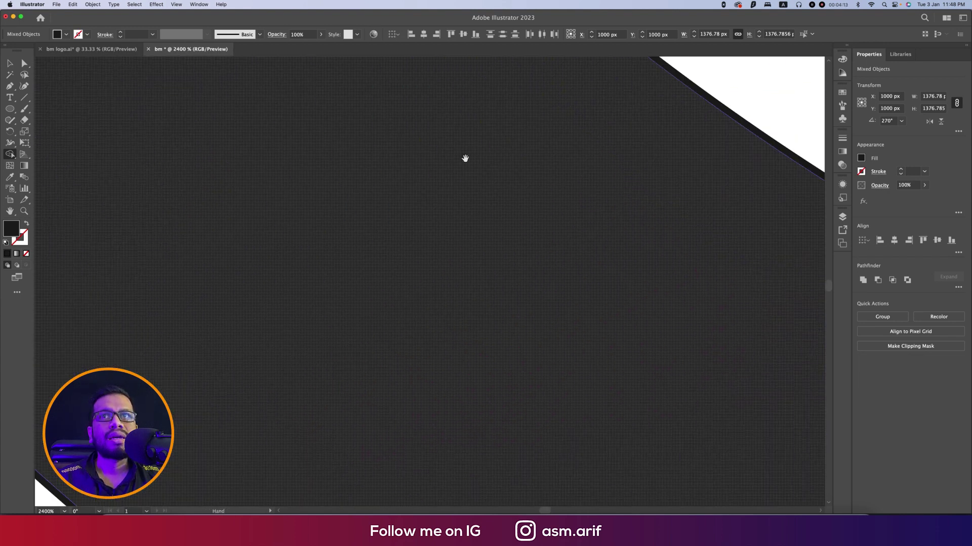
{"action": "scroll", "coordinate": [501, 265], "scroll_direction": "down", "scroll_amount": 5}
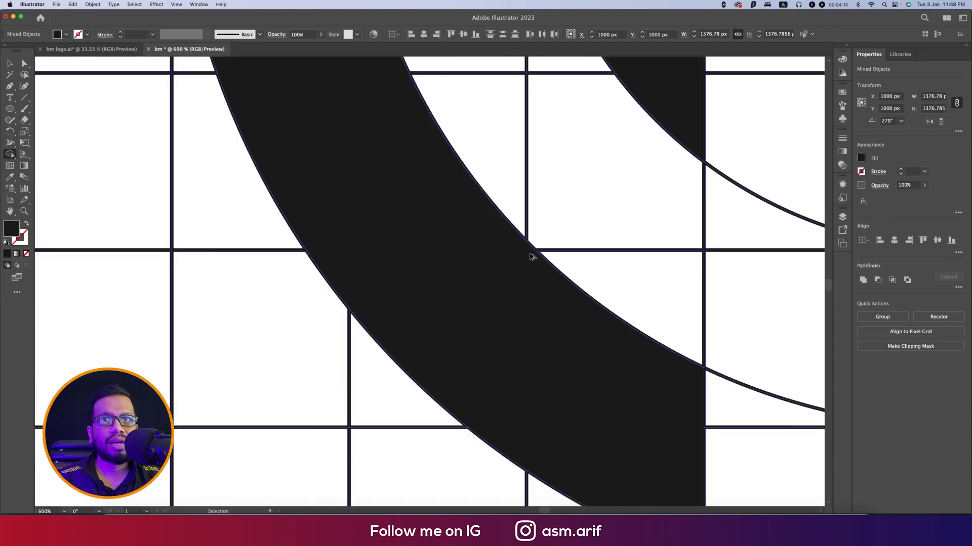
{"action": "scroll", "coordinate": [531, 257], "scroll_direction": "down", "scroll_amount": 6}
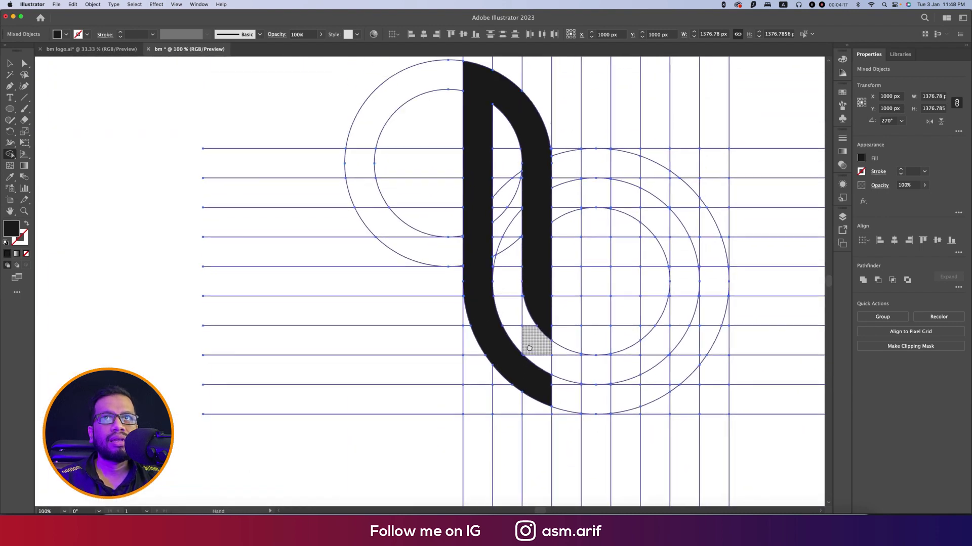
{"action": "left_click_drag", "start_coordinate": [528, 349], "coordinate": [527, 378]}
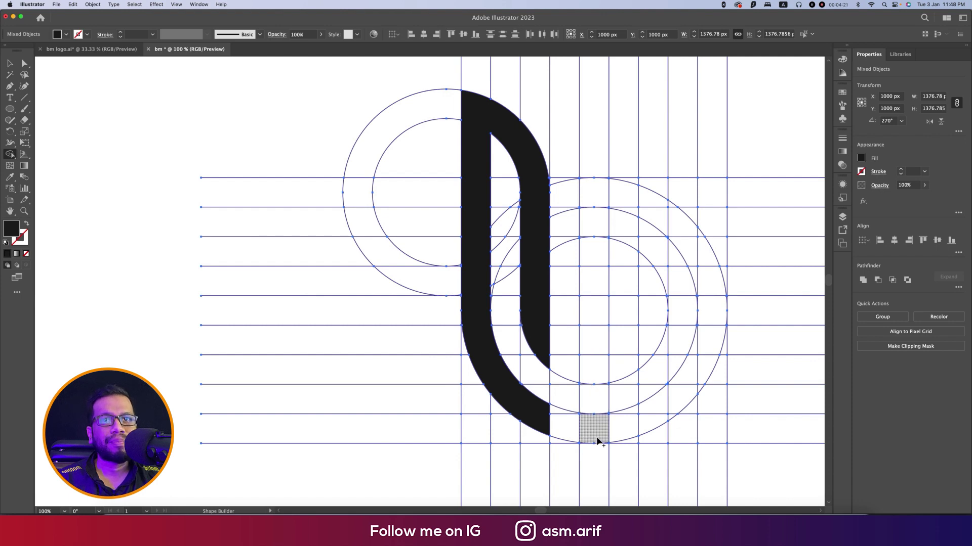
Step: Merge a grid column into a straight black bar down the circles' centre
{"action": "left_click_drag", "start_coordinate": [597, 430], "coordinate": [599, 207]}
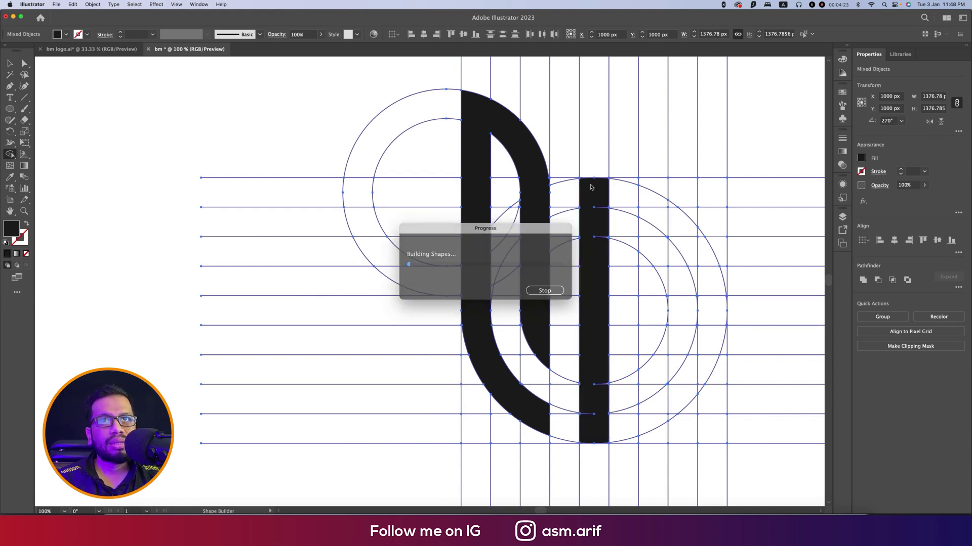
{"action": "scroll", "coordinate": [598, 206], "scroll_direction": "up", "scroll_amount": 3}
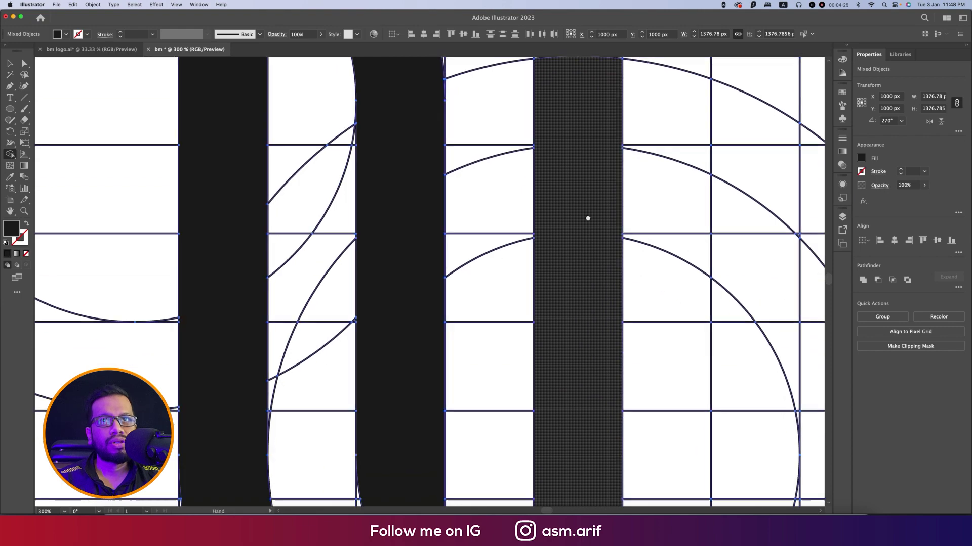
{"action": "scroll", "coordinate": [565, 234], "scroll_direction": "left", "scroll_amount": 2}
{"action": "scroll", "coordinate": [575, 282], "scroll_direction": "up", "scroll_amount": 3}
{"action": "scroll", "coordinate": [575, 282], "scroll_direction": "down", "scroll_amount": 5}
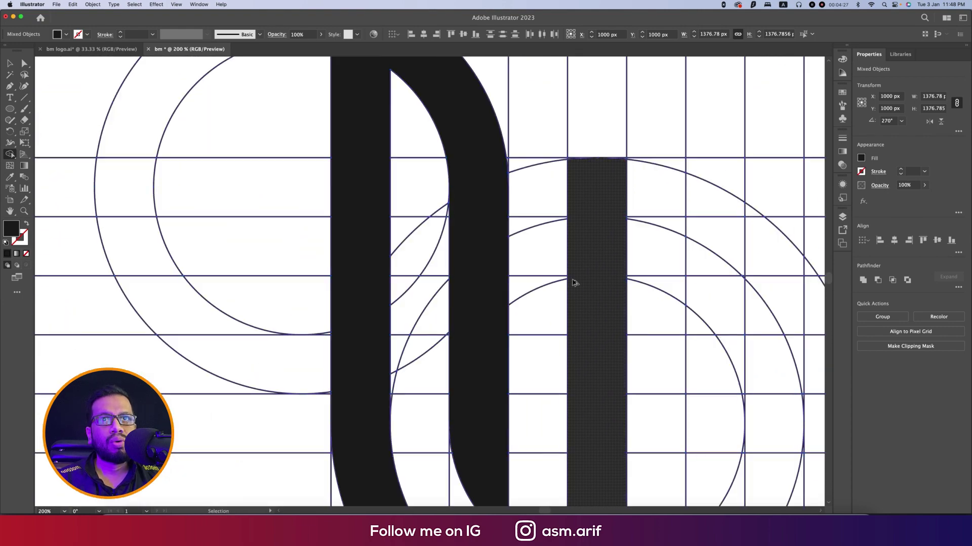
{"action": "scroll", "coordinate": [561, 188], "scroll_direction": "down", "scroll_amount": 2}
{"action": "scroll", "coordinate": [575, 293], "scroll_direction": "up", "scroll_amount": 2}
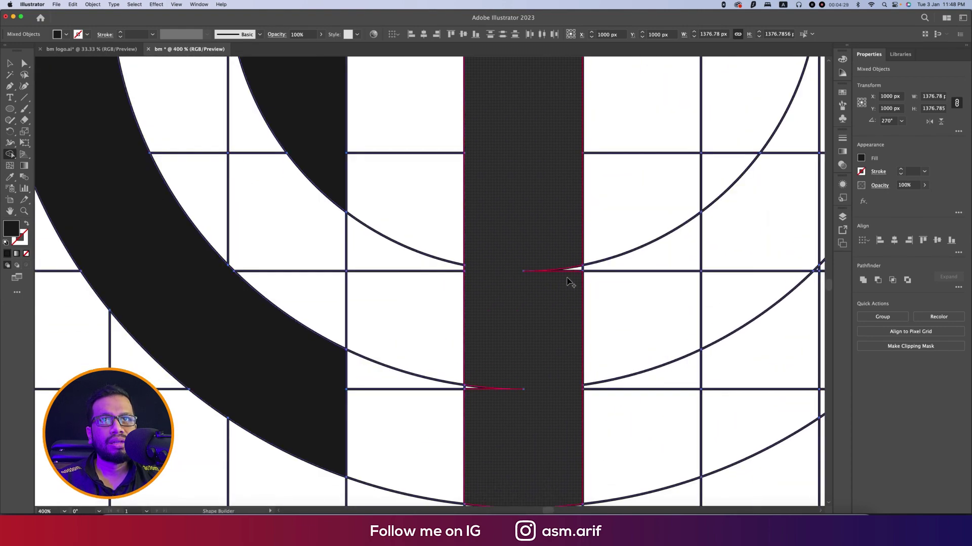
{"action": "scroll", "coordinate": [504, 390], "scroll_direction": "down", "scroll_amount": 5}
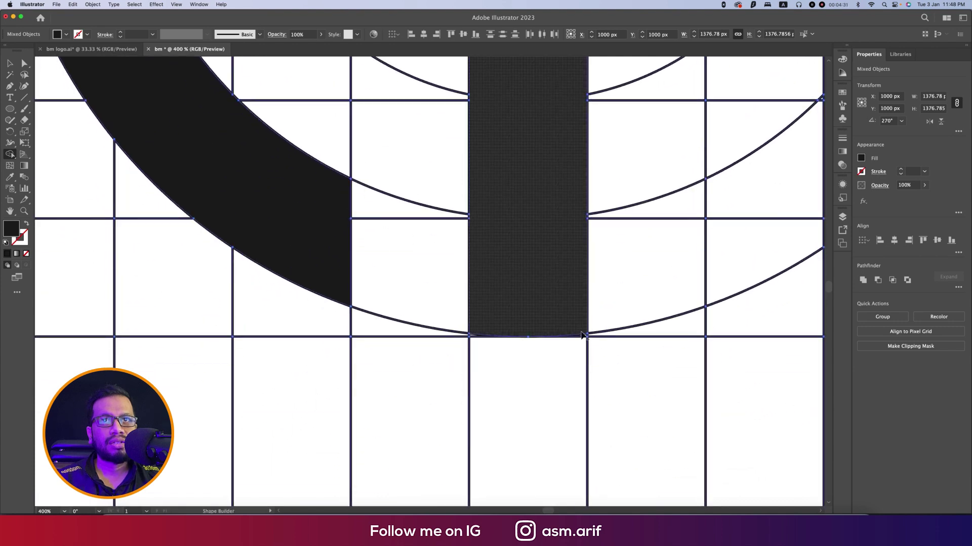
{"action": "scroll", "coordinate": [551, 336], "scroll_direction": "up", "scroll_amount": 4}
Step: Try merging the thin slivers at the bar's bottom, then undo them
{"action": "mouse_move", "coordinate": [597, 350]}
{"action": "left_mouse_down"}
{"action": "mouse_move", "coordinate": [629, 347]}
{"action": "mouse_move", "coordinate": [365, 343]}
{"action": "left_mouse_up"}
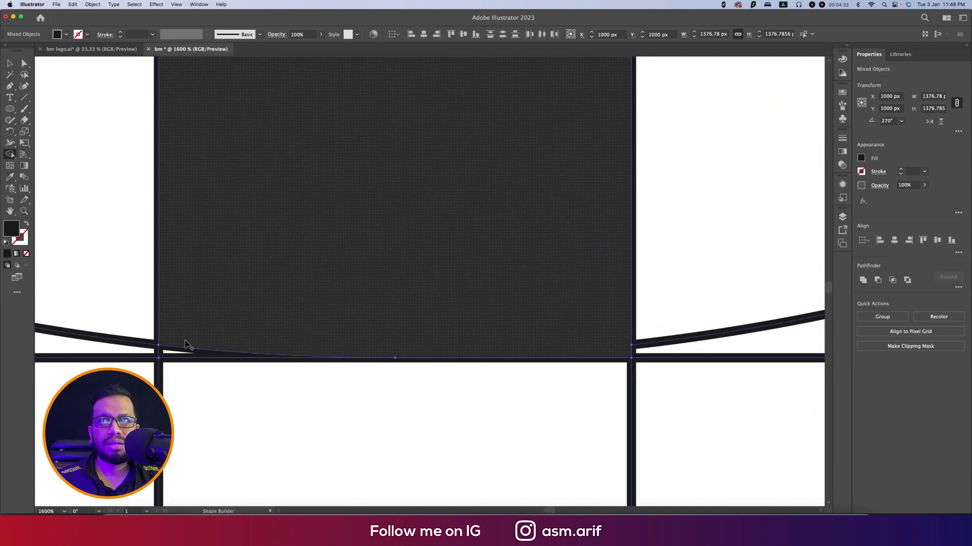
{"action": "mouse_move", "coordinate": [187, 344]}
{"action": "left_mouse_down"}
{"action": "mouse_move", "coordinate": [165, 348]}
{"action": "mouse_move", "coordinate": [242, 345]}
{"action": "left_mouse_up"}
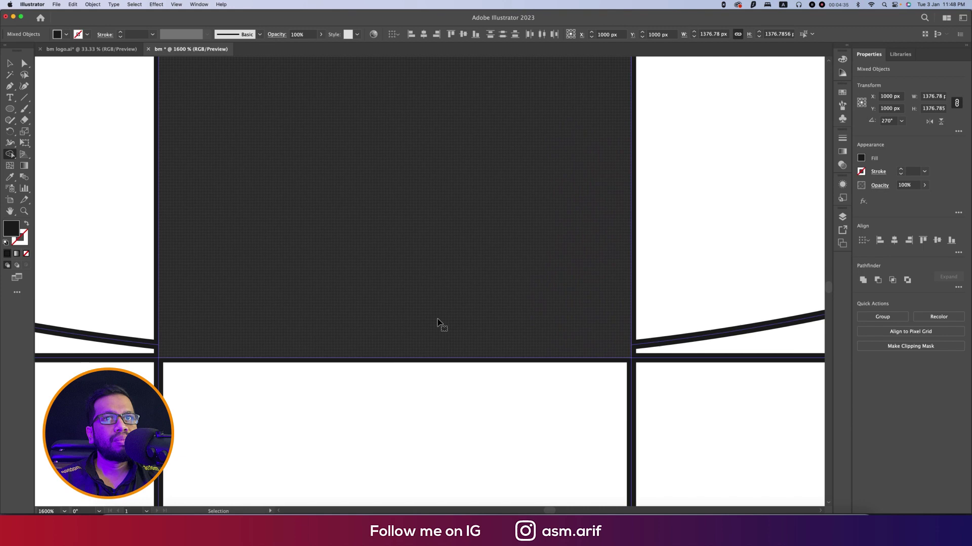
{"action": "key", "text": "super+z"}
{"action": "key", "text": "super+z"}
{"action": "scroll", "coordinate": [394, 307], "scroll_direction": "down", "scroll_amount": 8}
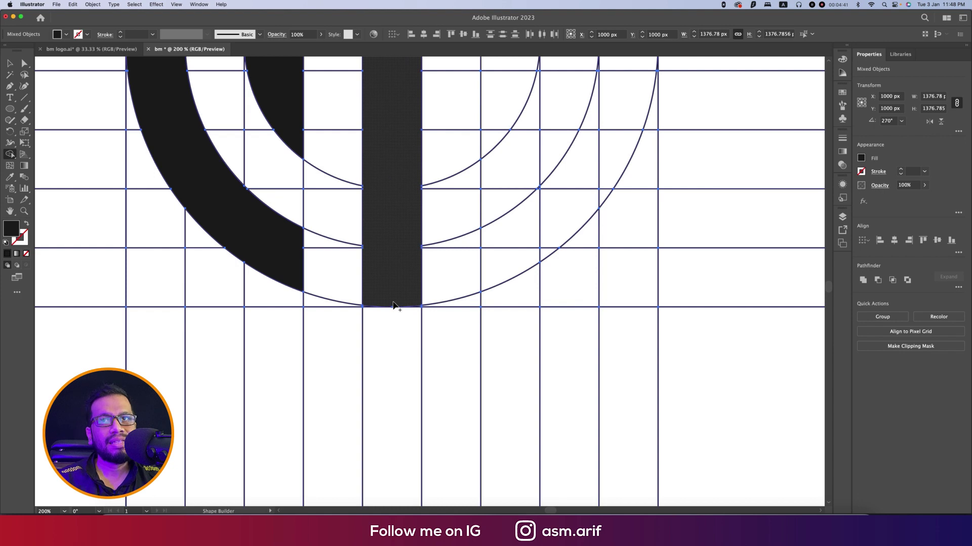
{"action": "left_click_drag", "start_coordinate": [405, 300], "coordinate": [402, 375]}
{"action": "scroll", "coordinate": [404, 375], "scroll_direction": "down", "scroll_amount": 2}
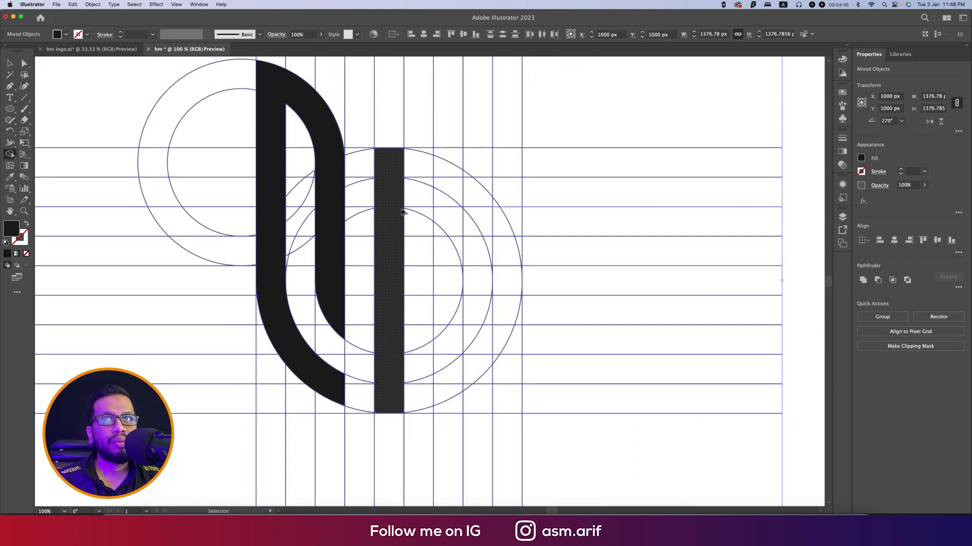
{"action": "scroll", "coordinate": [402, 215], "scroll_direction": "up", "scroll_amount": 1}
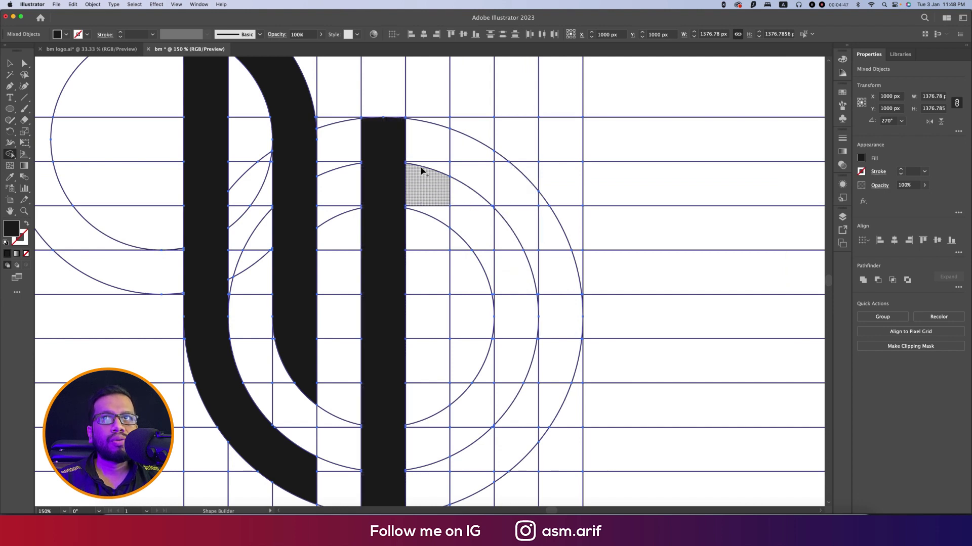
Step: Merge the vertical bar with its top arc, the right column and the neighbouring wedge
{"action": "mouse_move", "coordinate": [403, 151]}
{"action": "left_mouse_down"}
{"action": "mouse_move", "coordinate": [443, 165]}
{"action": "mouse_move", "coordinate": [418, 160]}
{"action": "mouse_move", "coordinate": [488, 203]}
{"action": "mouse_move", "coordinate": [482, 198]}
{"action": "mouse_move", "coordinate": [474, 390]}
{"action": "left_mouse_up"}
{"action": "scroll", "coordinate": [482, 191], "scroll_direction": "down", "scroll_amount": 1}
{"action": "scroll", "coordinate": [481, 303], "scroll_direction": "up", "scroll_amount": 10}
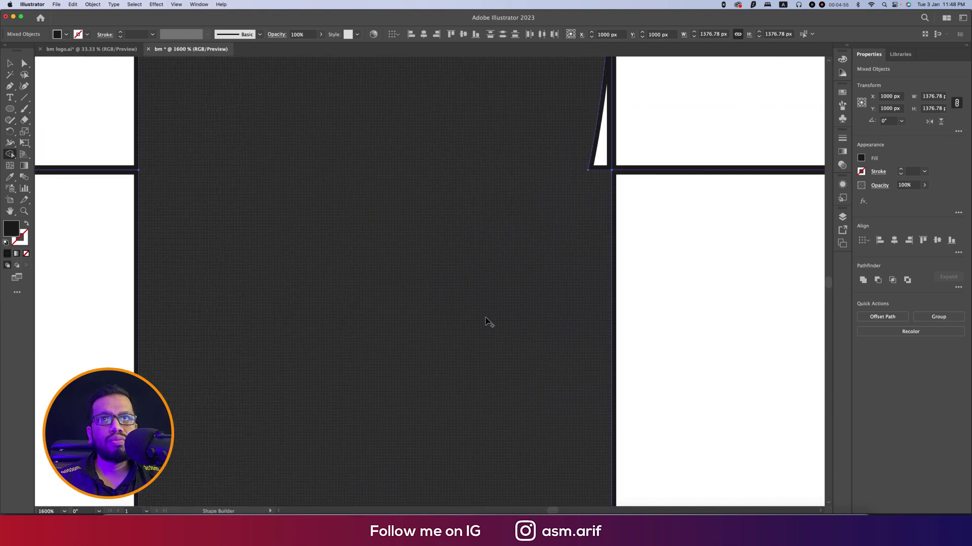
{"action": "left_click", "coordinate": [577, 154]}
{"action": "scroll", "coordinate": [556, 187], "scroll_direction": "down", "scroll_amount": 5}
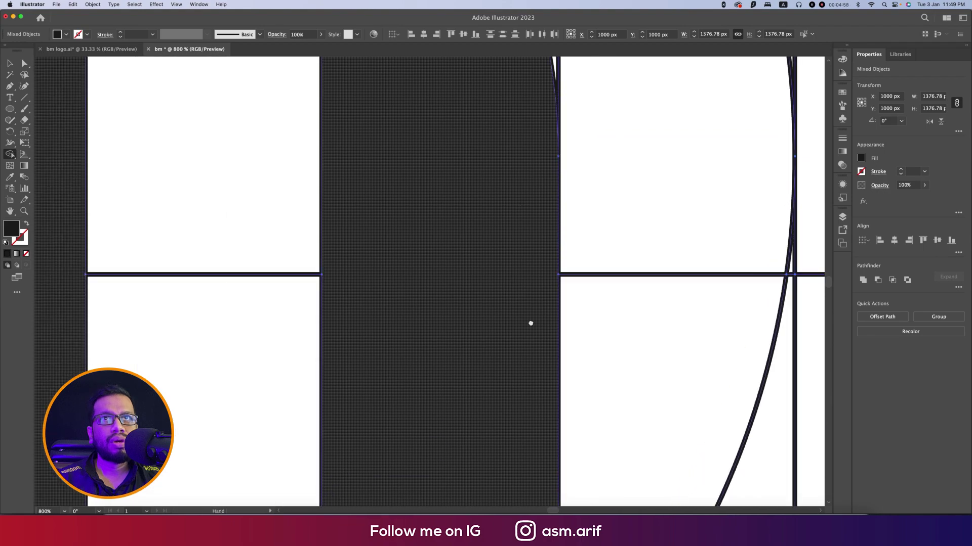
{"action": "scroll", "coordinate": [552, 238], "scroll_direction": "down", "scroll_amount": 3}
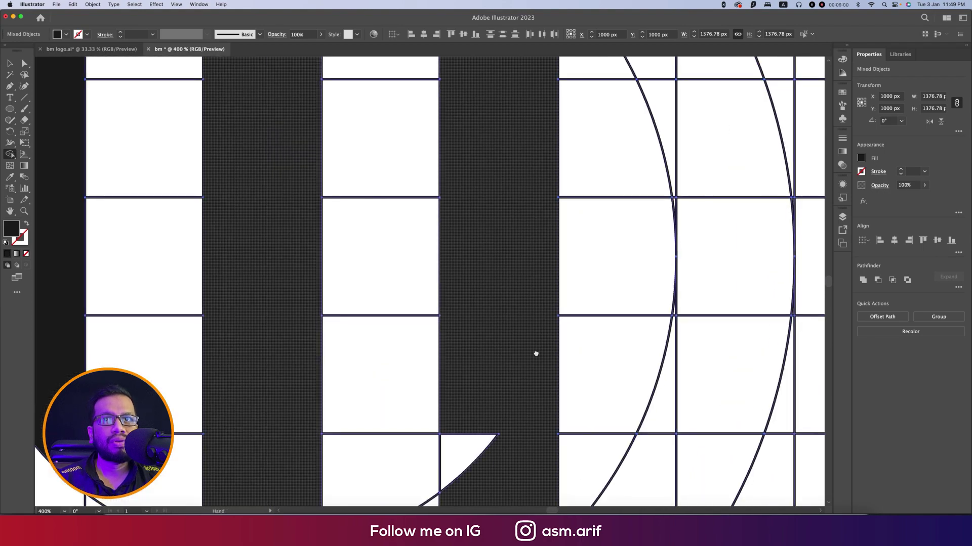
{"action": "left_click_drag", "start_coordinate": [521, 296], "coordinate": [488, 339]}
{"action": "scroll", "coordinate": [536, 283], "scroll_direction": "up", "scroll_amount": 5}
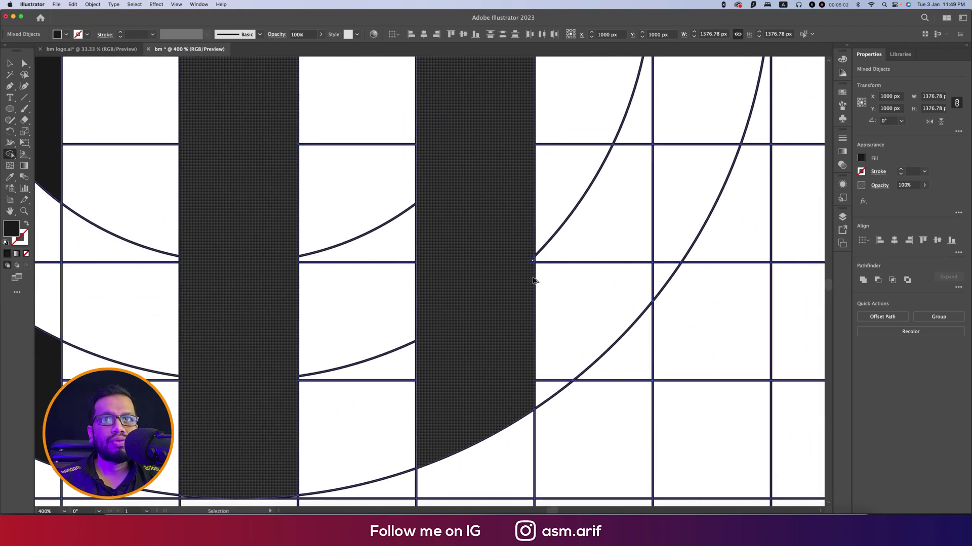
Step: Merge the corner, arm cell and outer-arc regions so the m becomes one solid dark shape
{"action": "scroll", "coordinate": [528, 243], "scroll_direction": "down", "scroll_amount": 6}
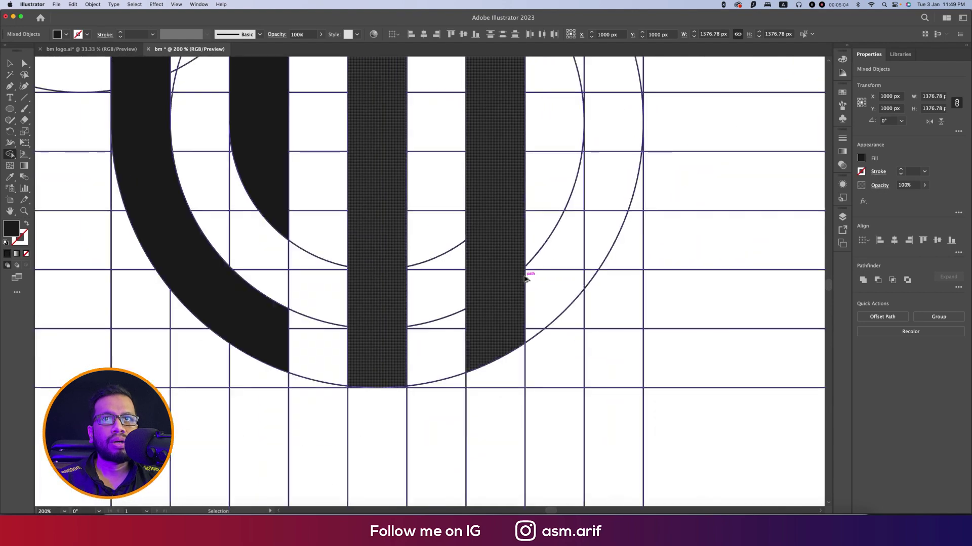
{"action": "scroll", "coordinate": [512, 253], "scroll_direction": "down", "scroll_amount": 4}
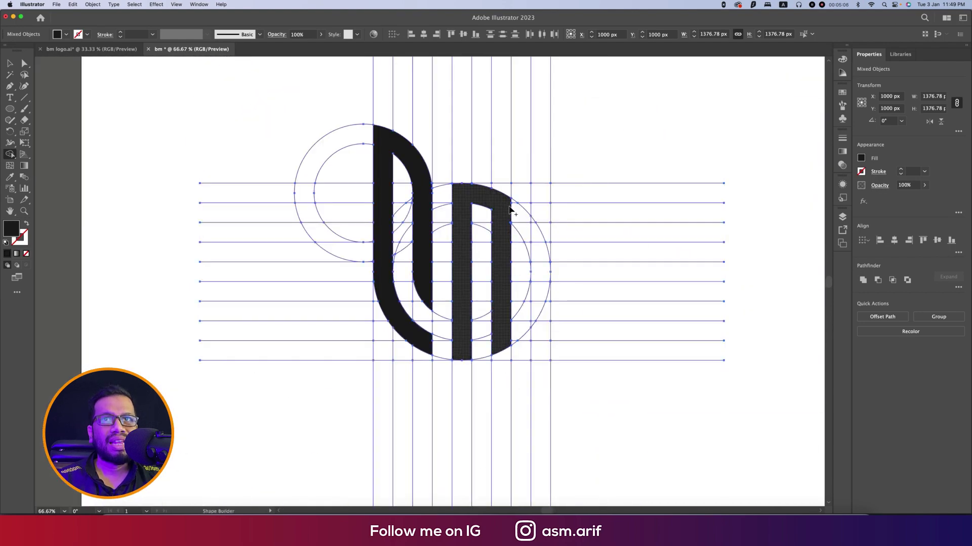
{"action": "scroll", "coordinate": [527, 229], "scroll_direction": "up", "scroll_amount": 5}
{"action": "mouse_move", "coordinate": [466, 139]}
{"action": "left_mouse_down"}
{"action": "mouse_move", "coordinate": [517, 227]}
{"action": "mouse_move", "coordinate": [461, 220]}
{"action": "mouse_move", "coordinate": [453, 123]}
{"action": "mouse_move", "coordinate": [488, 142]}
{"action": "mouse_move", "coordinate": [451, 198]}
{"action": "mouse_move", "coordinate": [458, 220]}
{"action": "left_mouse_up"}
{"action": "left_click", "coordinate": [566, 255]}
{"action": "scroll", "coordinate": [559, 304], "scroll_direction": "down", "scroll_amount": 3}
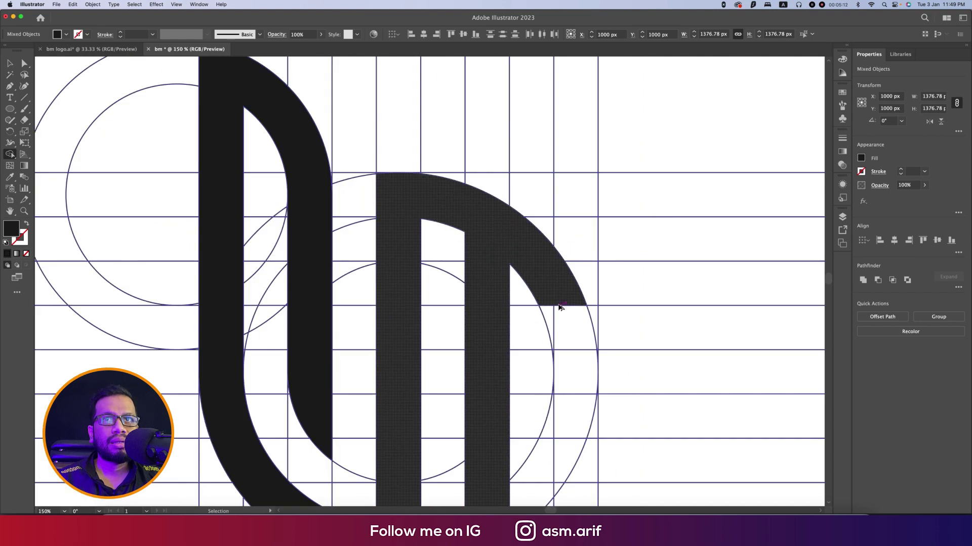
{"action": "mouse_move", "coordinate": [559, 304]}
{"action": "left_mouse_down"}
{"action": "mouse_move", "coordinate": [572, 342]}
{"action": "mouse_move", "coordinate": [540, 290]}
{"action": "mouse_move", "coordinate": [539, 349]}
{"action": "left_mouse_up"}
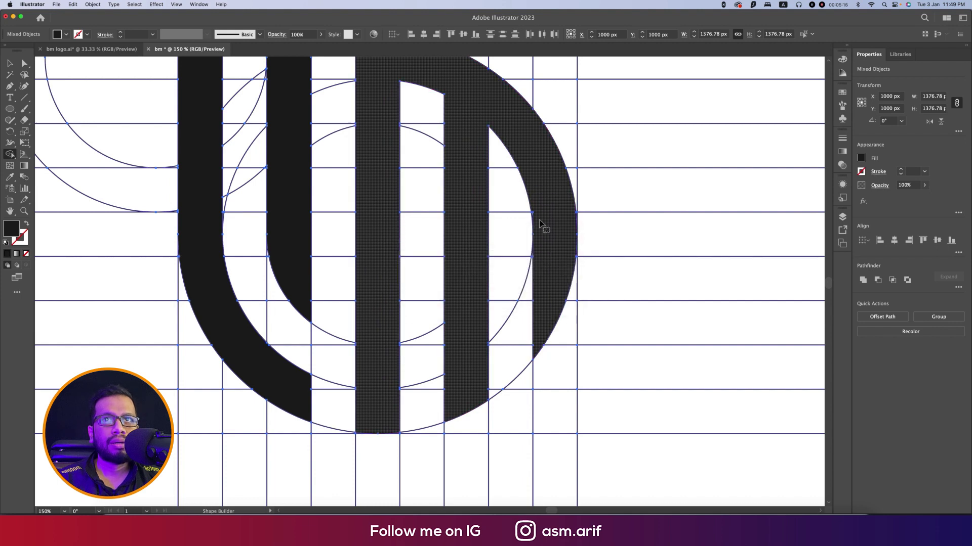
{"action": "scroll", "coordinate": [543, 225], "scroll_direction": "up", "scroll_amount": 3}
{"action": "left_click", "coordinate": [549, 227]}
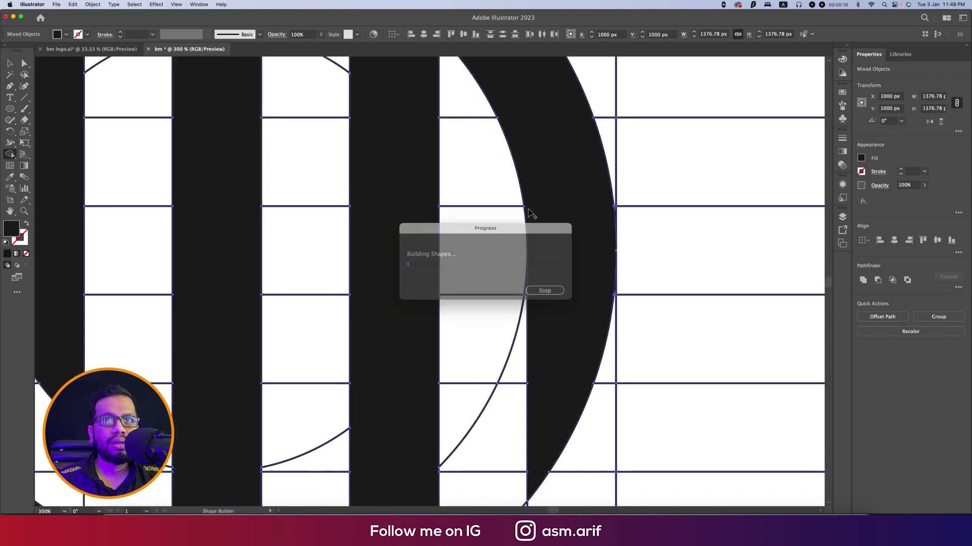
{"action": "scroll", "coordinate": [571, 241], "scroll_direction": "down", "scroll_amount": 3}
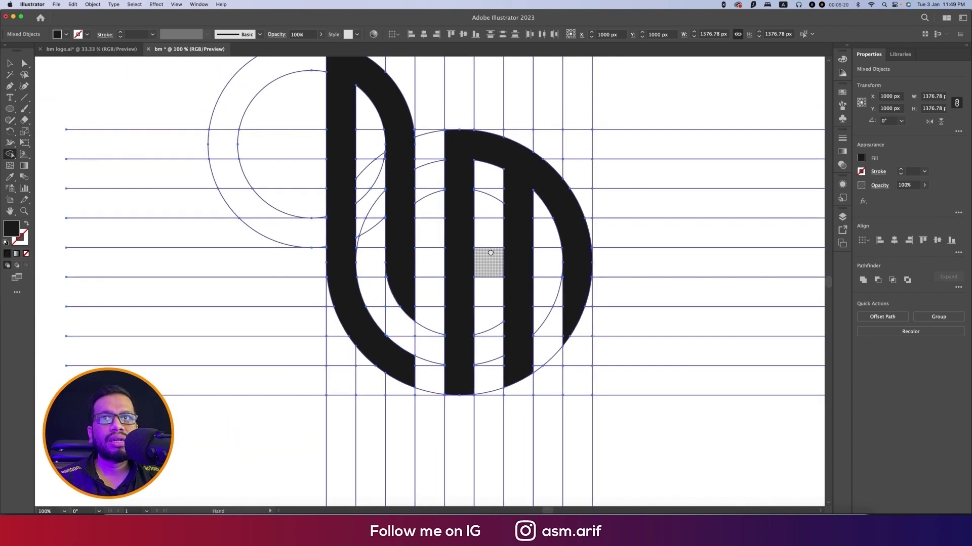
{"action": "scroll", "coordinate": [488, 207], "scroll_direction": "up", "scroll_amount": 5}
{"action": "scroll", "coordinate": [488, 207], "scroll_direction": "down", "scroll_amount": 3}
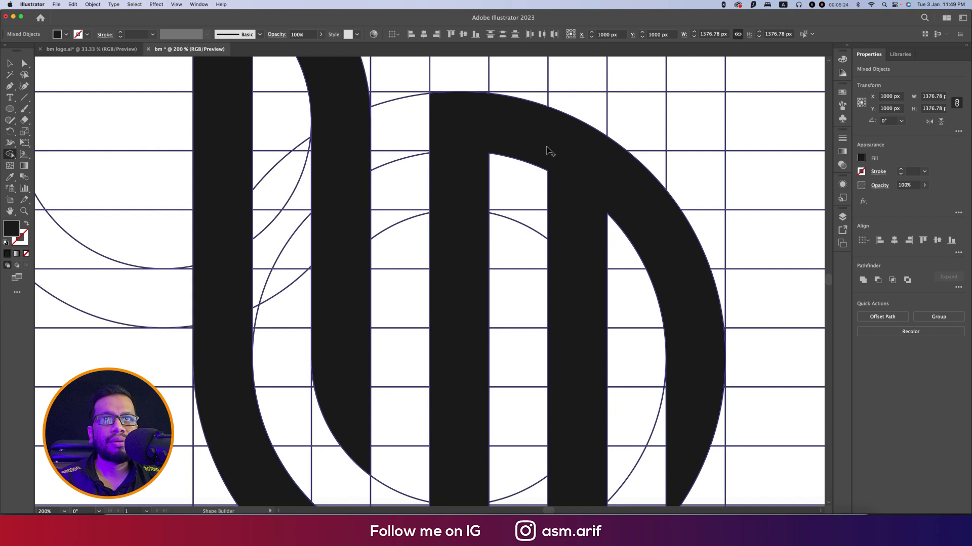
{"action": "scroll", "coordinate": [609, 336], "scroll_direction": "down", "scroll_amount": 4}
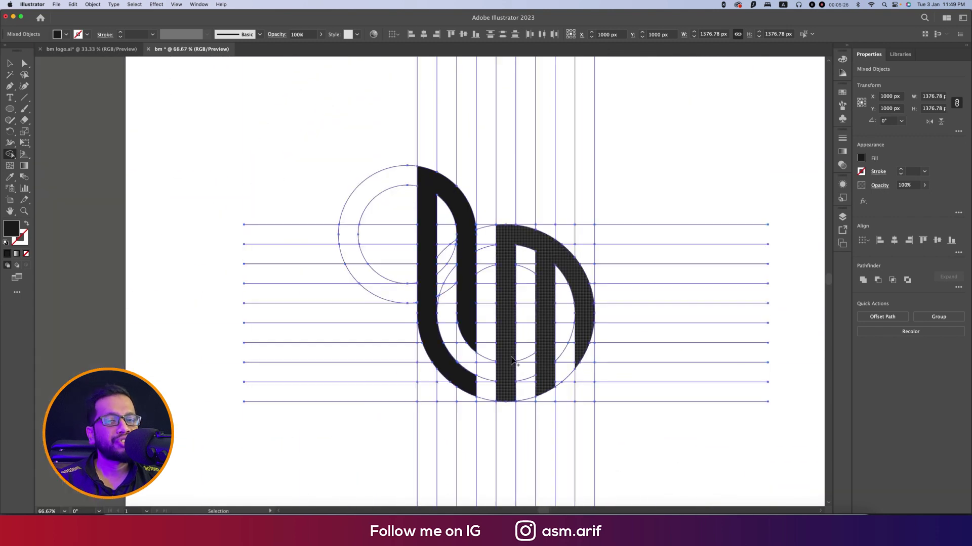
{"action": "left_click", "coordinate": [506, 354]}
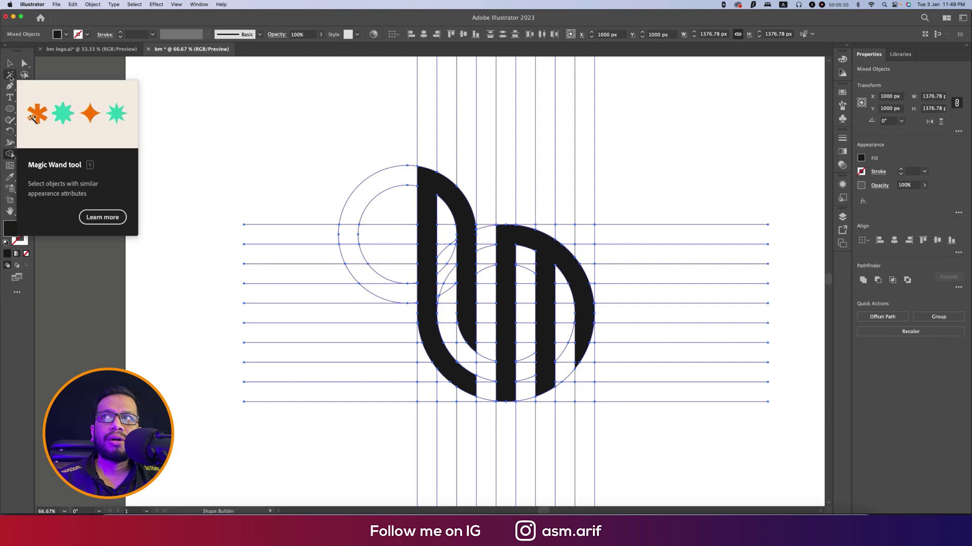
Step: Select the construction grid and circles by similar appearance, remove their fill and delete them
{"action": "left_click", "coordinate": [9, 75]}
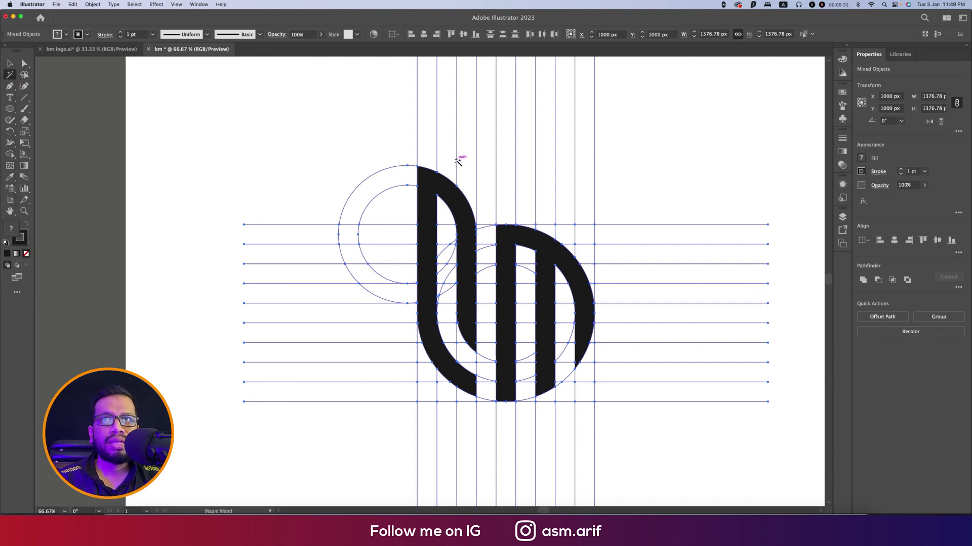
{"action": "key", "text": "slash"}
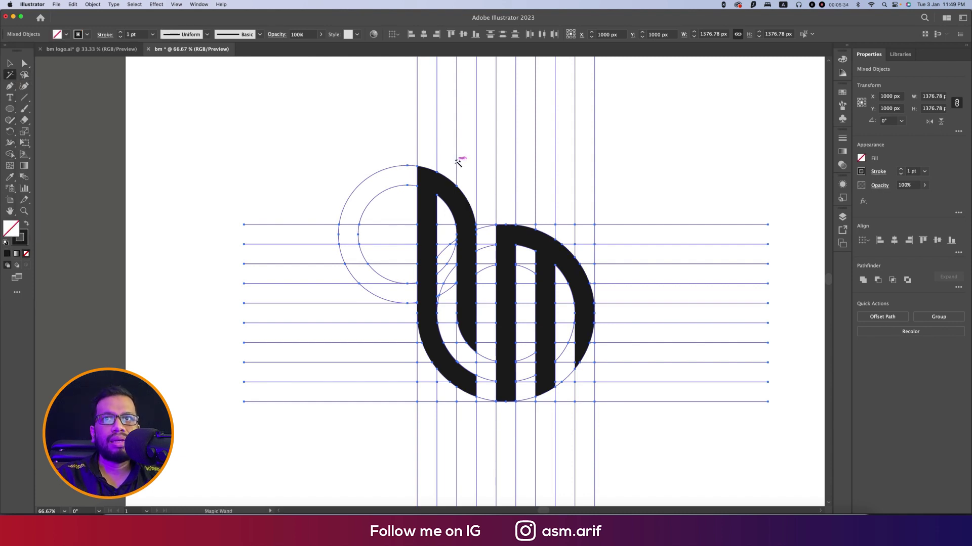
{"action": "key", "text": "super+shift+a"}
Step: Select the whole monogram to check its stroke colour, then deselect it
{"action": "left_click", "coordinate": [15, 67]}
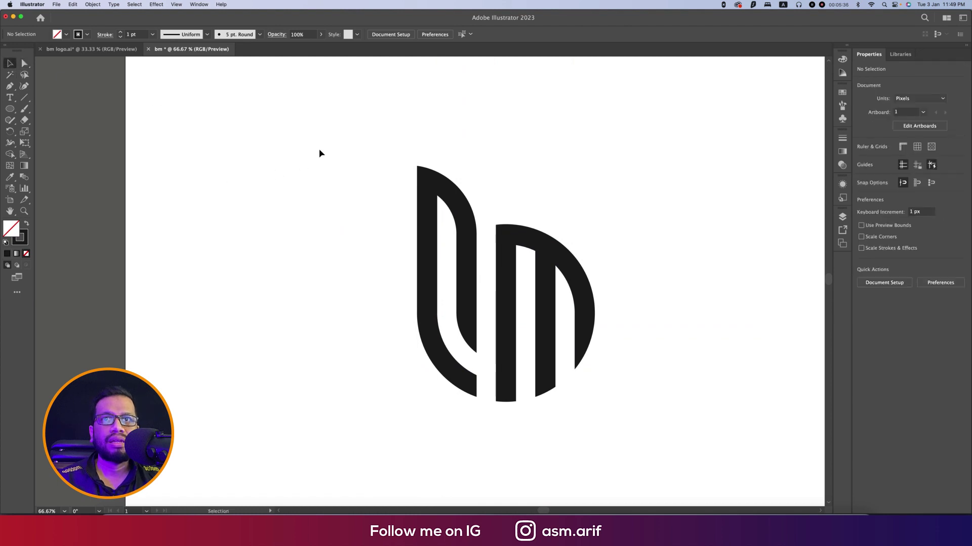
{"action": "left_click_drag", "start_coordinate": [320, 153], "coordinate": [635, 438]}
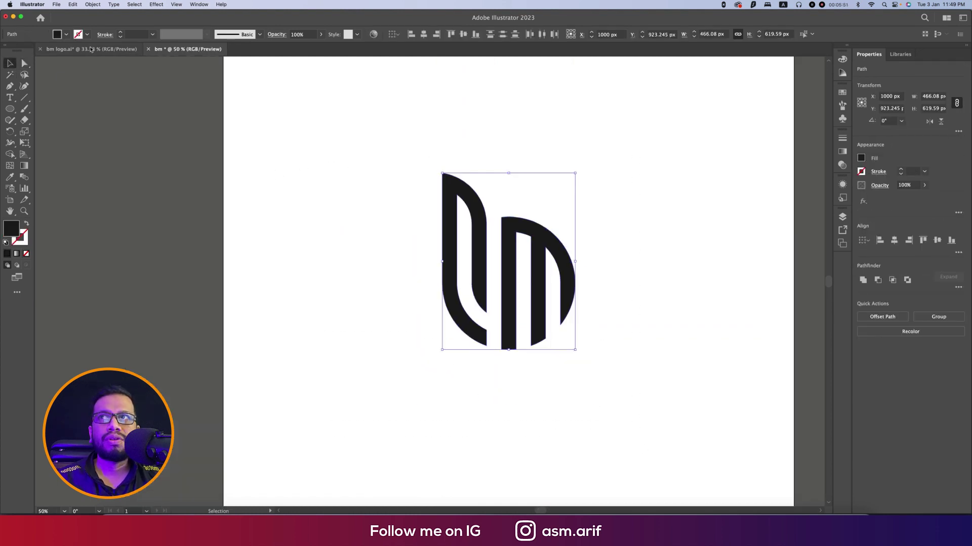
{"action": "left_click", "coordinate": [89, 35]}
{"action": "left_click", "coordinate": [293, 261]}
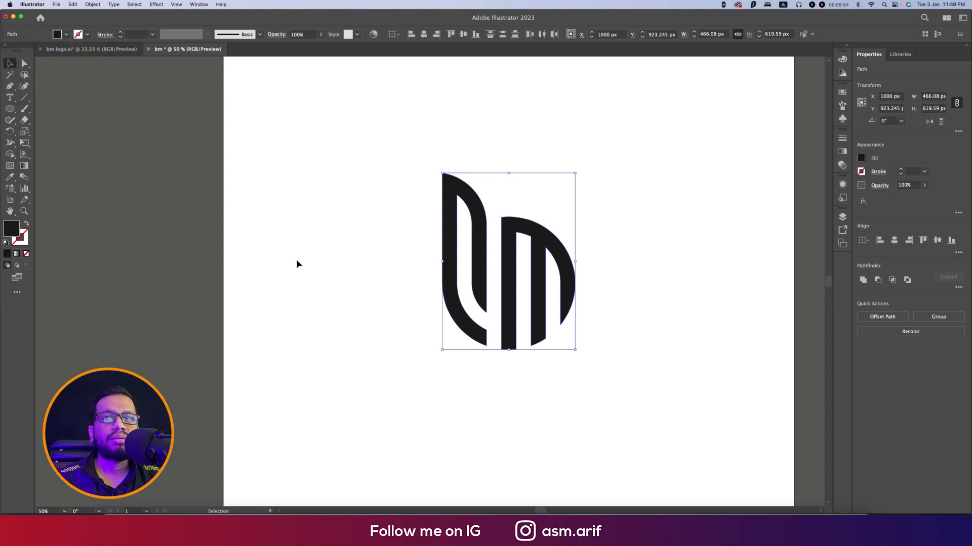
{"action": "scroll", "coordinate": [436, 305], "scroll_direction": "down", "scroll_amount": 1}
{"action": "left_click", "coordinate": [354, 270]}
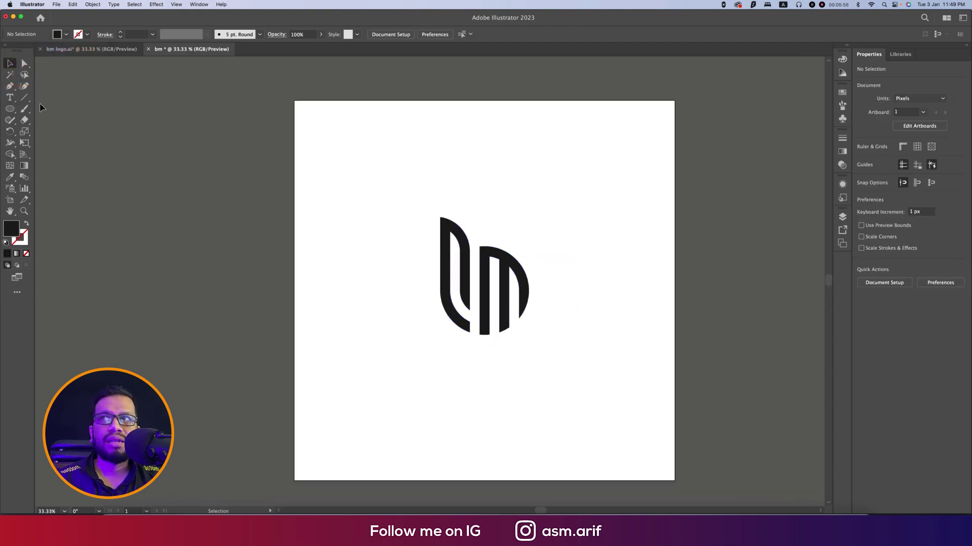
Step: Create a text object for baseail below the monogram, set in Didot Bold at 100 pt
{"action": "key", "text": "t"}
{"action": "left_click", "coordinate": [436, 368]}
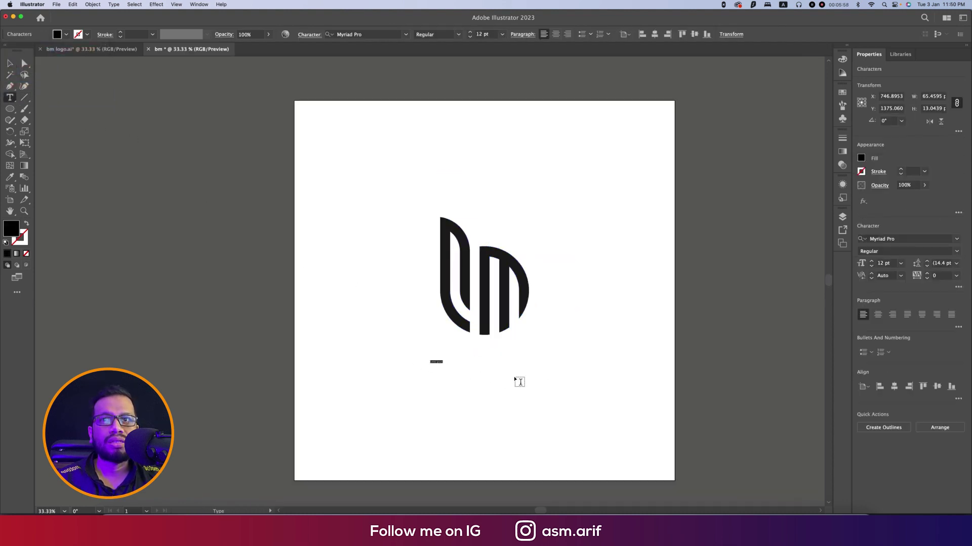
{"action": "left_click", "coordinate": [475, 34]}
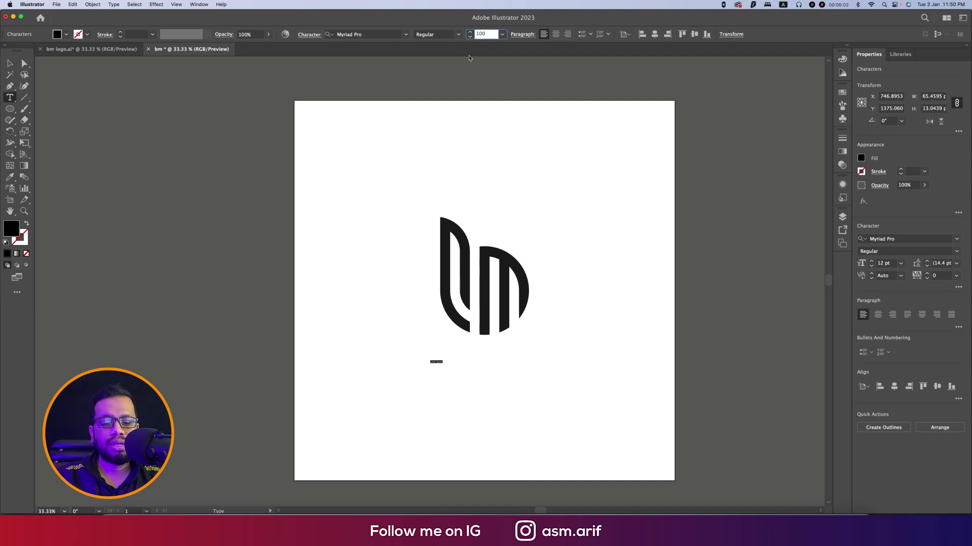
{"action": "key", "text": "Return"}
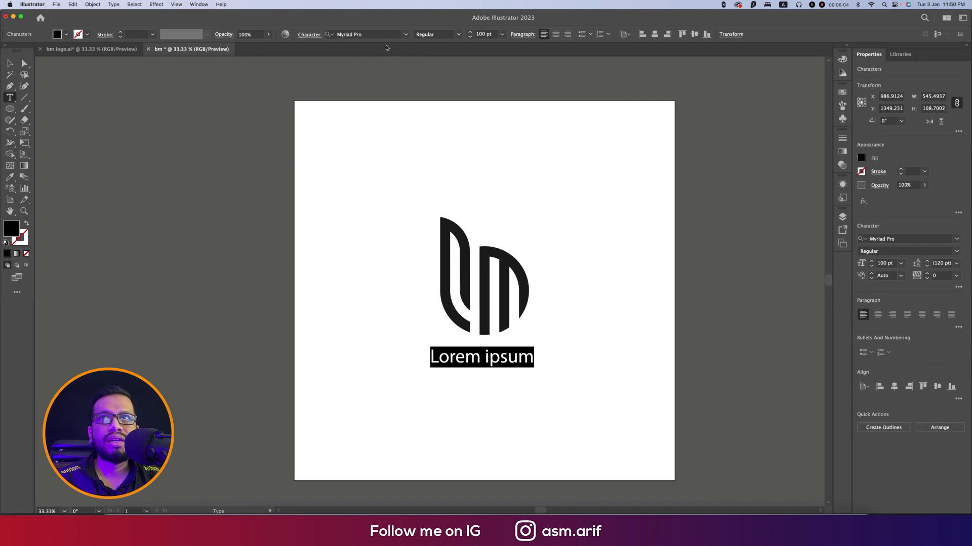
{"action": "left_click", "coordinate": [405, 36]}
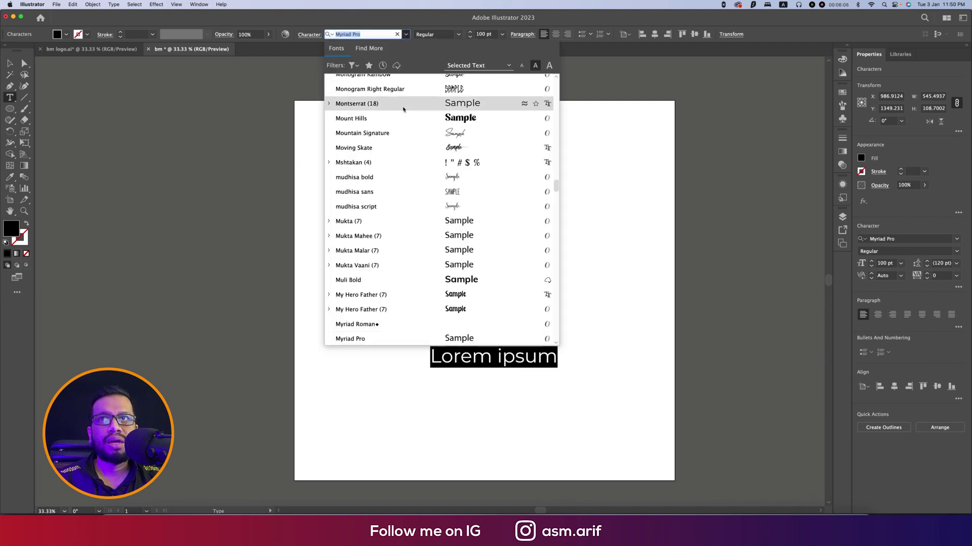
{"action": "scroll", "coordinate": [404, 126], "scroll_direction": "up", "scroll_amount": 15}
{"action": "scroll", "coordinate": [403, 126], "scroll_direction": "up", "scroll_amount": 10}
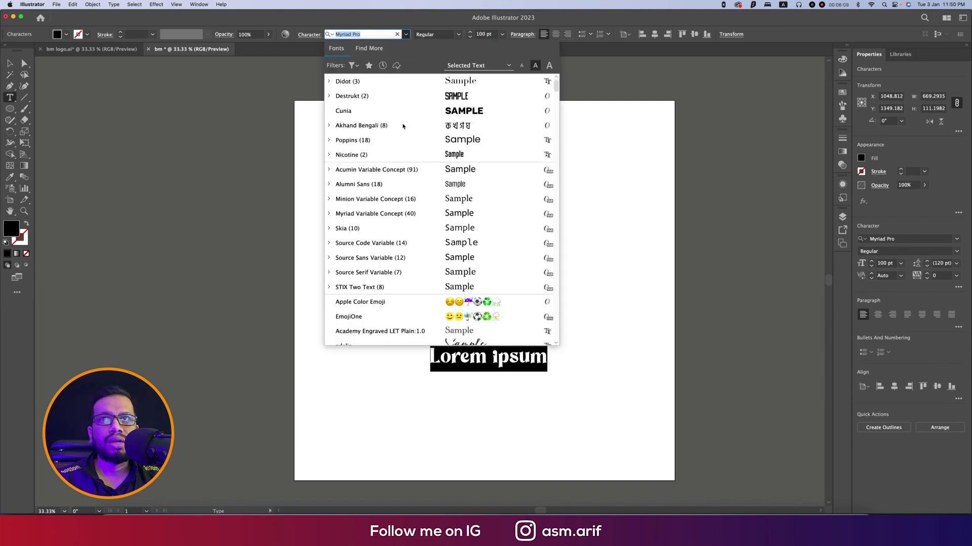
{"action": "left_click", "coordinate": [328, 81]}
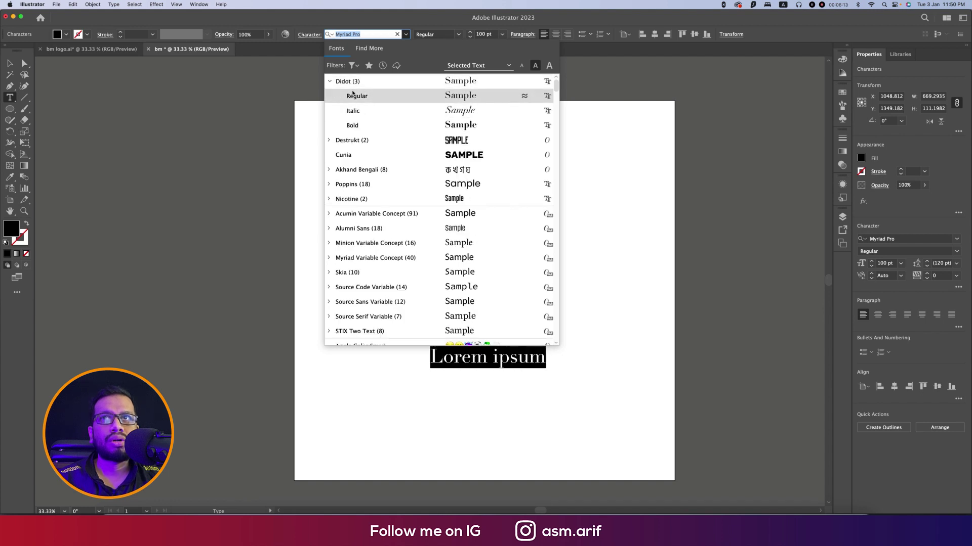
{"action": "left_click", "coordinate": [471, 126]}
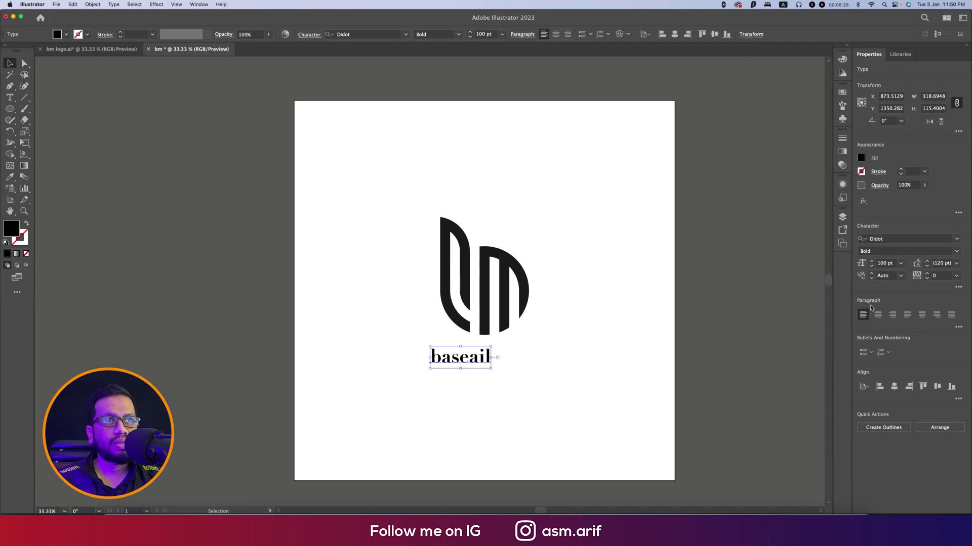
Step: Enlarge the baseail text to about 133 pt and set its tracking to 100
{"action": "left_click_drag", "start_coordinate": [492, 360], "coordinate": [513, 360]}
{"action": "left_click", "coordinate": [942, 276]}
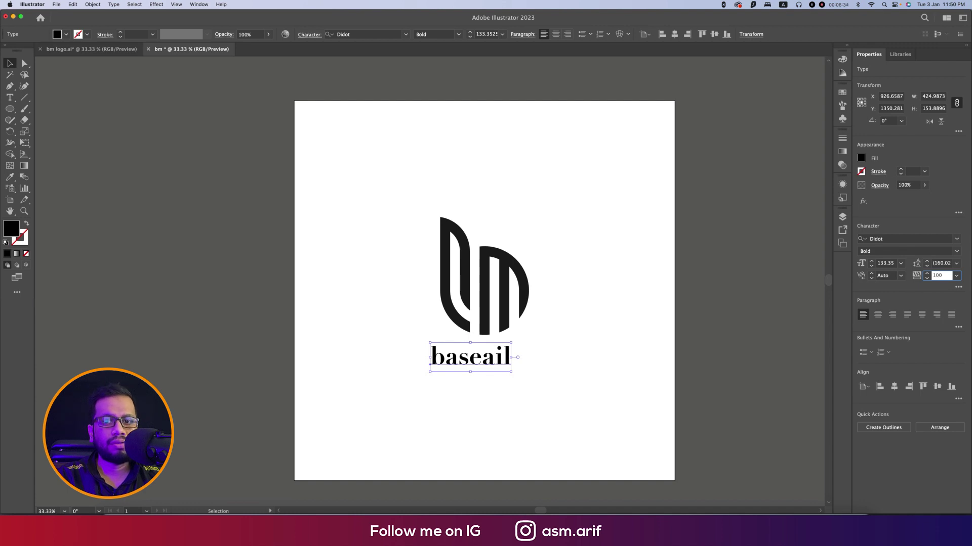
{"action": "type", "text": "100"}
{"action": "key", "text": "Return"}
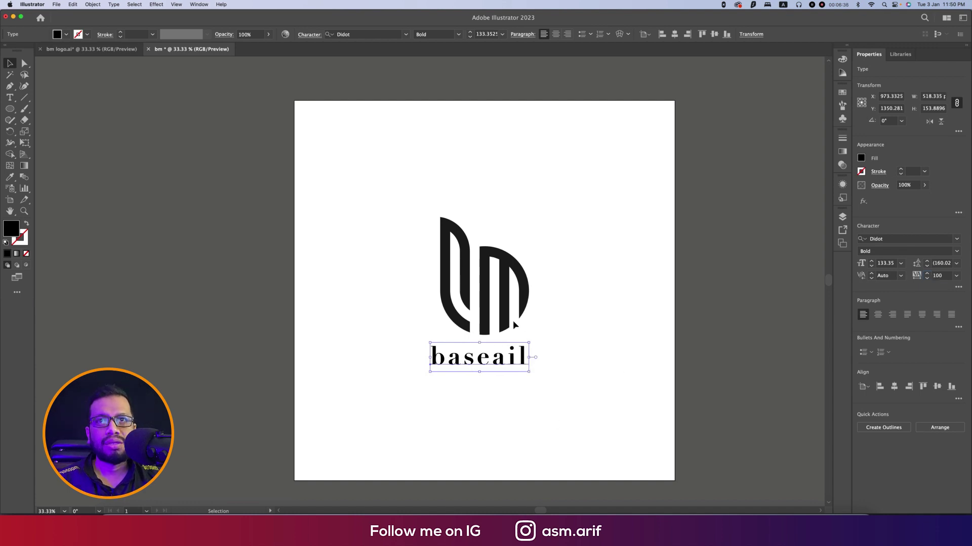
Step: Select the monogram together with baseail and centre them horizontally
{"action": "left_click", "coordinate": [512, 321], "text": "shift"}
{"action": "left_click", "coordinate": [571, 343]}
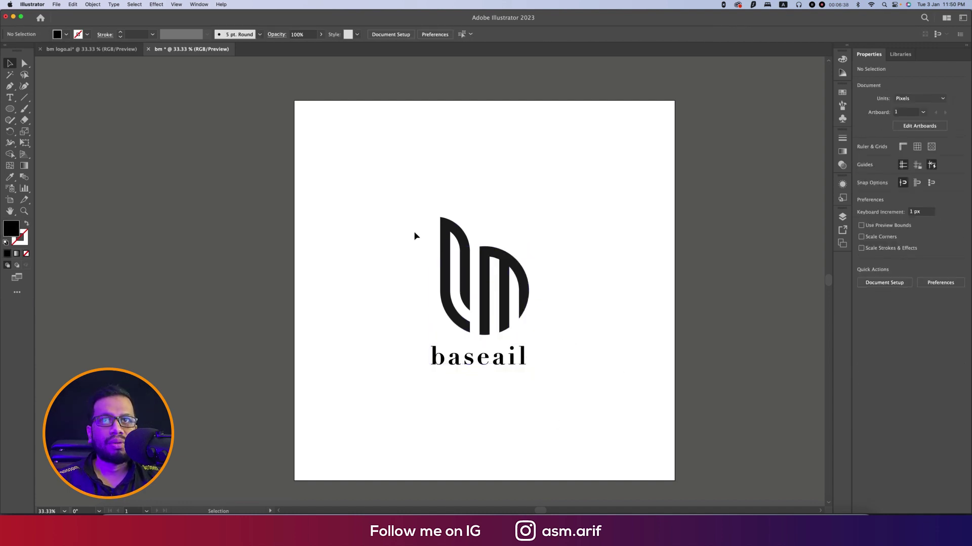
{"action": "left_click_drag", "start_coordinate": [414, 236], "coordinate": [375, 243]}
{"action": "left_click", "coordinate": [603, 299]}
{"action": "left_click", "coordinate": [520, 363], "text": "shift"}
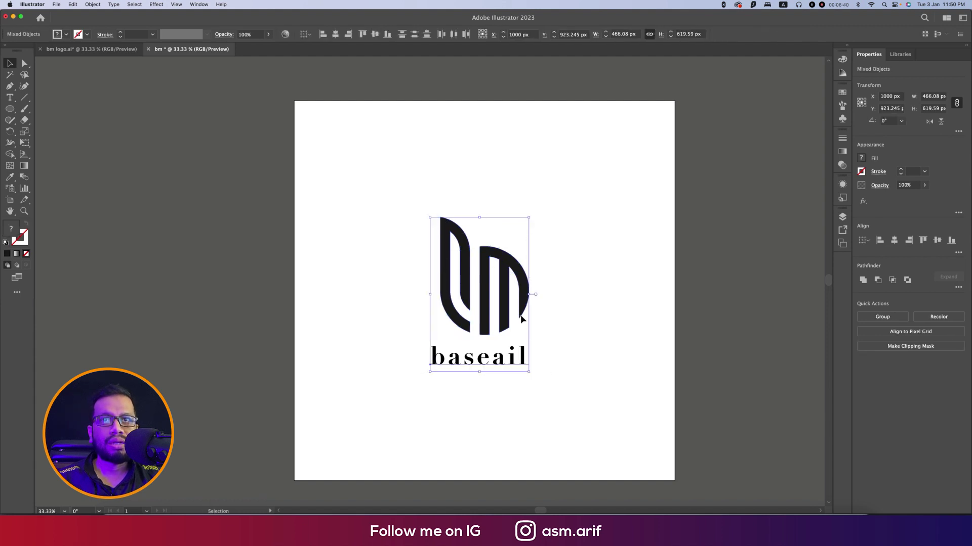
{"action": "left_click", "coordinate": [335, 34]}
Step: Move baseail up and nudge it so it sits just under the monogram
{"action": "left_click", "coordinate": [511, 370]}
{"action": "left_click_drag", "start_coordinate": [511, 369], "coordinate": [510, 364]}
{"action": "key", "text": "super+1"}
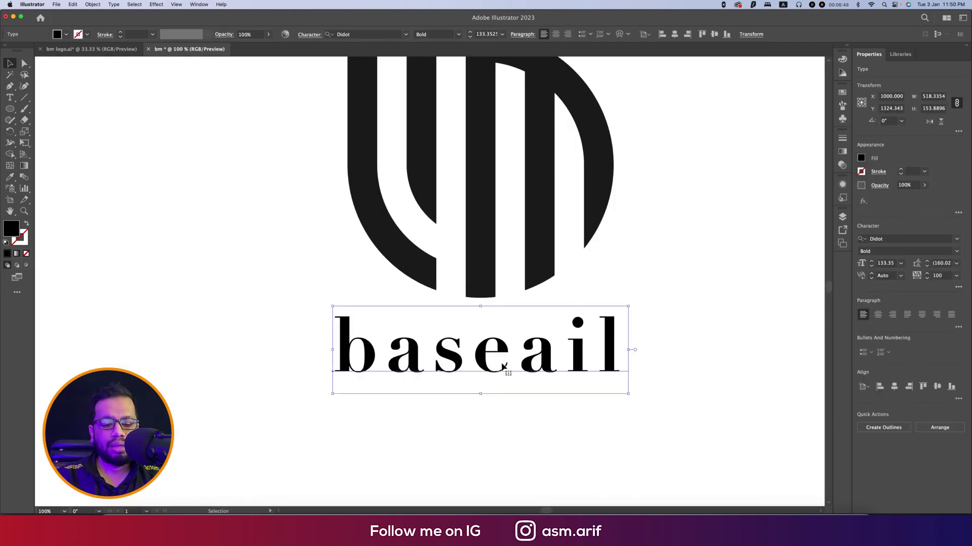
{"action": "key", "text": "shift+Up"}
{"action": "key", "text": "Down"}
{"action": "key", "text": "Down"}
{"action": "key", "text": "Down"}
{"action": "key", "text": "Down"}
{"action": "key", "text": "Down"}
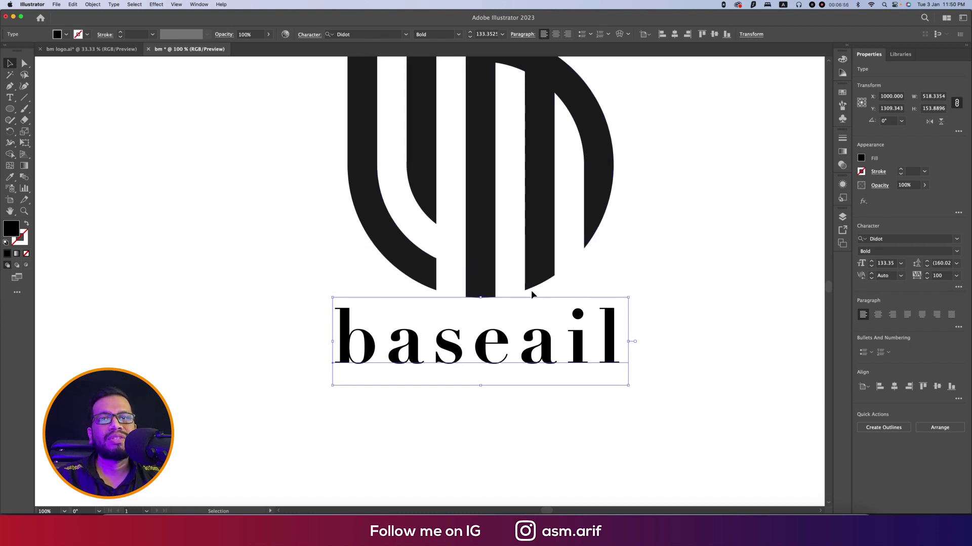
Step: Return baseail to lowercase in the character options and select it with the monogram
{"action": "right_click", "coordinate": [545, 355]}
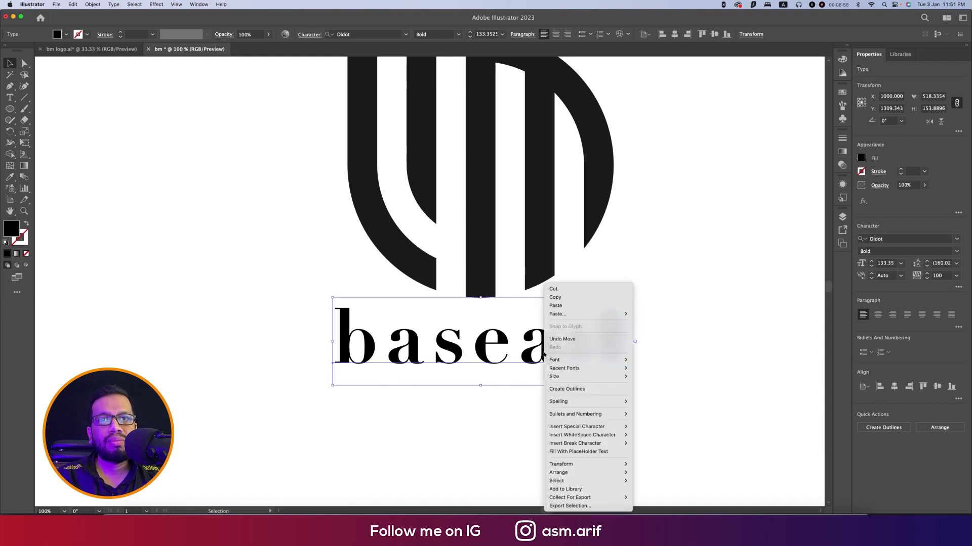
{"action": "left_click", "coordinate": [503, 435]}
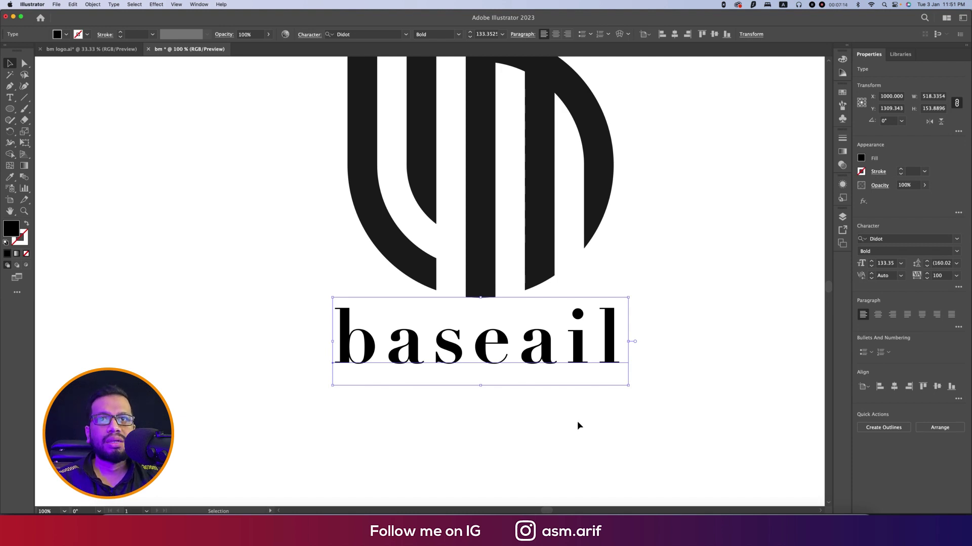
{"action": "left_click", "coordinate": [958, 287]}
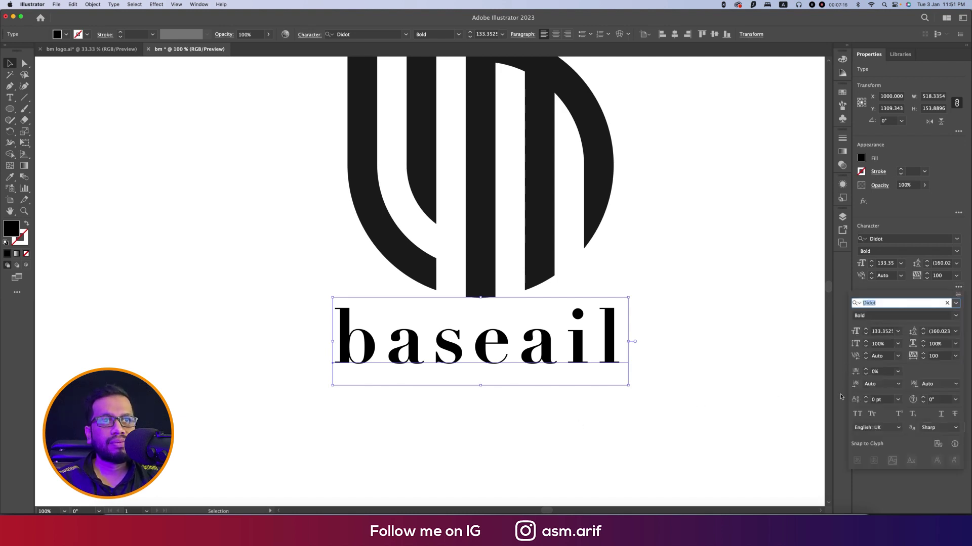
{"action": "left_click", "coordinate": [857, 413]}
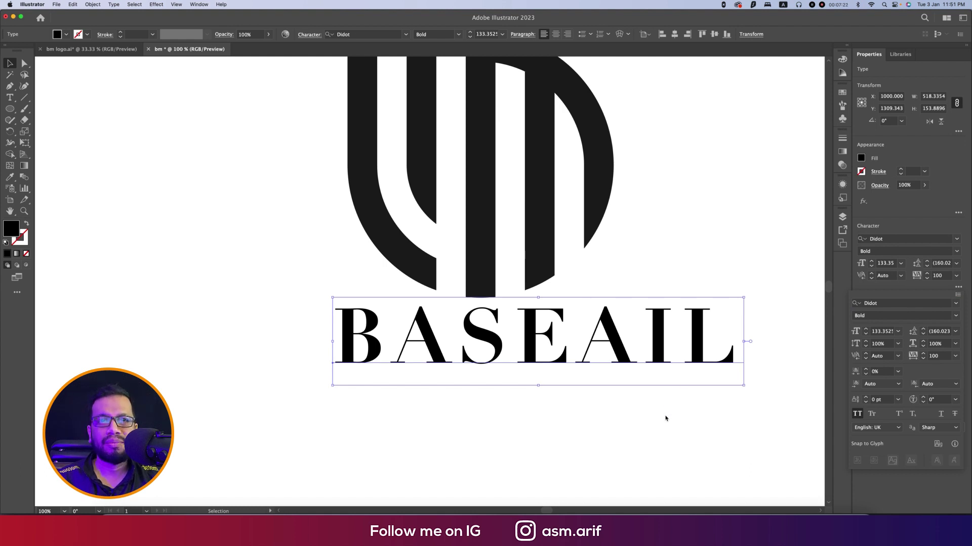
{"action": "key", "text": "a"}
{"action": "key", "text": "super+shift+k"}
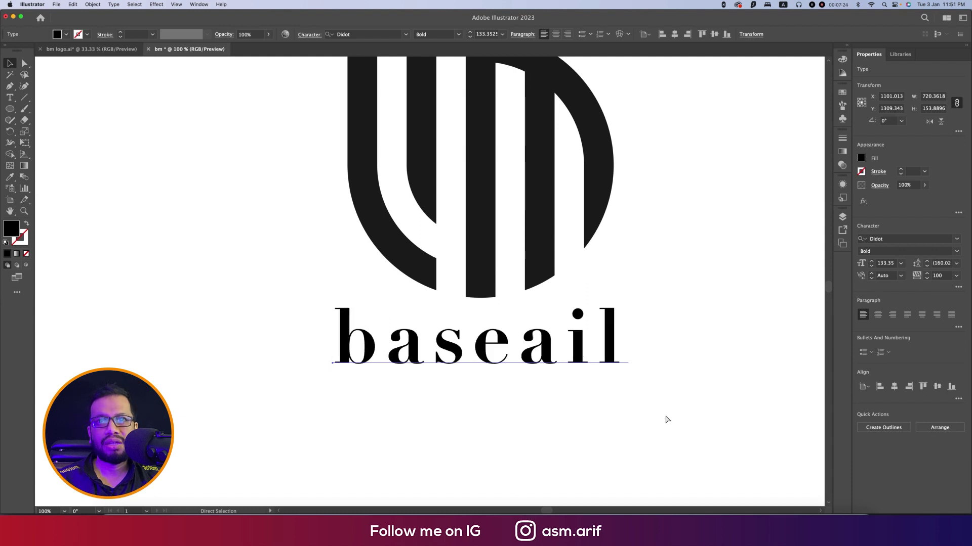
{"action": "key", "text": "v"}
{"action": "left_click", "coordinate": [542, 261], "text": "shift"}
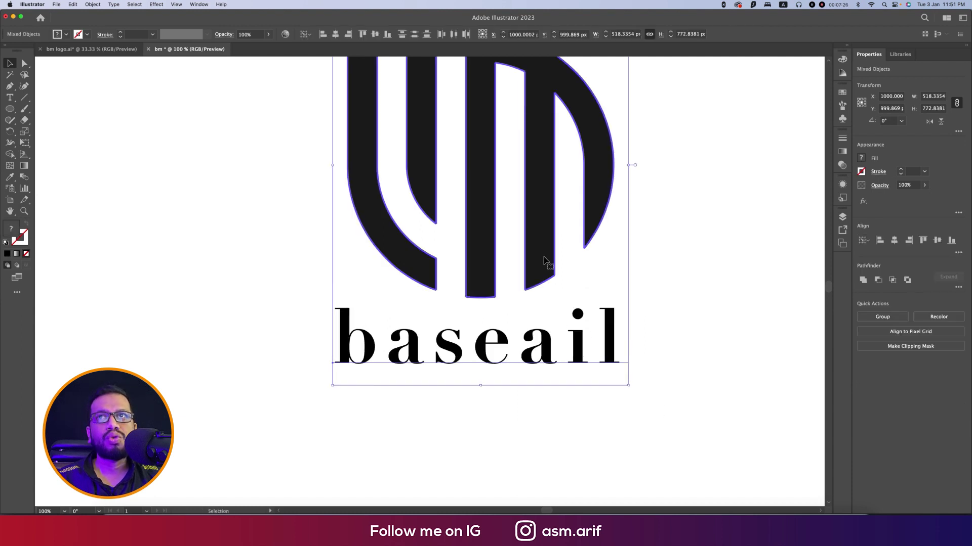
Step: Centre the wordmark under the monogram and group the two into one logo
{"action": "left_click", "coordinate": [335, 34]}
{"action": "left_click", "coordinate": [657, 310]}
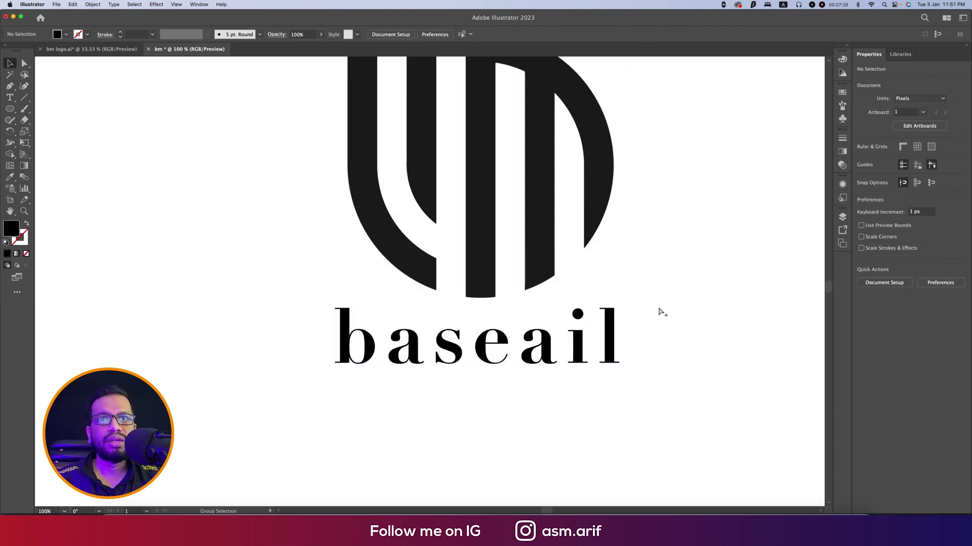
{"action": "scroll", "coordinate": [657, 310], "scroll_direction": "down", "scroll_amount": 4, "text": "alt"}
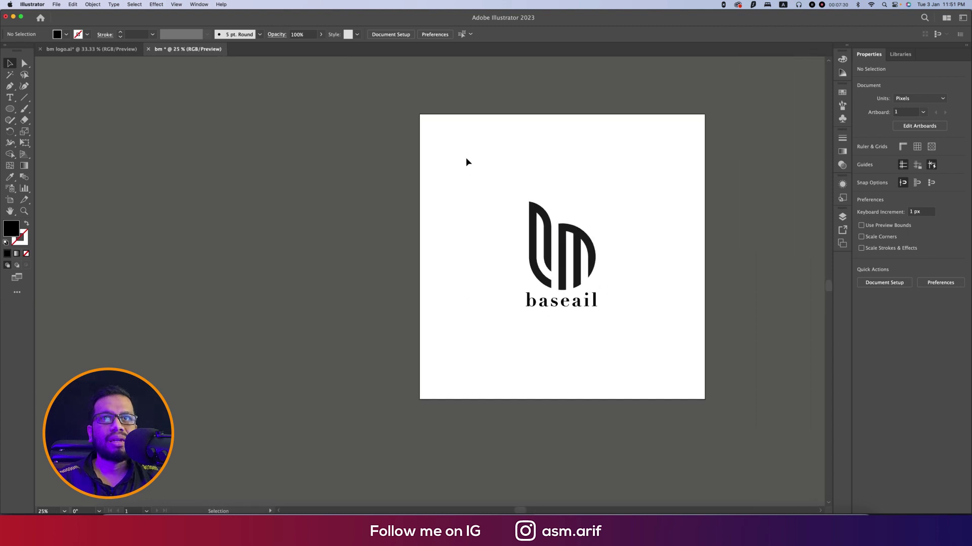
{"action": "left_click_drag", "start_coordinate": [466, 159], "coordinate": [627, 348]}
{"action": "key", "text": "super+g"}
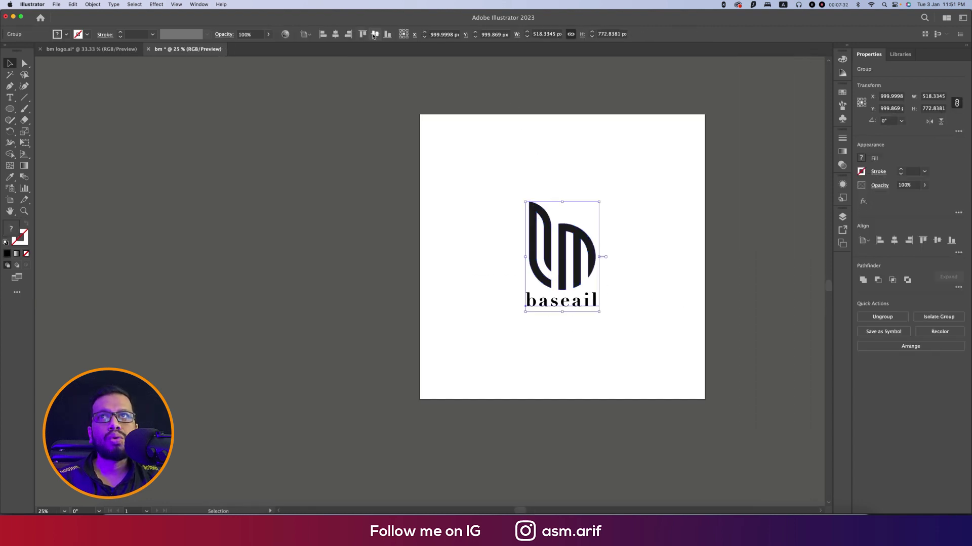
{"action": "left_click", "coordinate": [643, 303]}
Step: Pan the view left to leave room for a second artboard
{"action": "left_click_drag", "start_coordinate": [643, 304], "coordinate": [585, 306]}
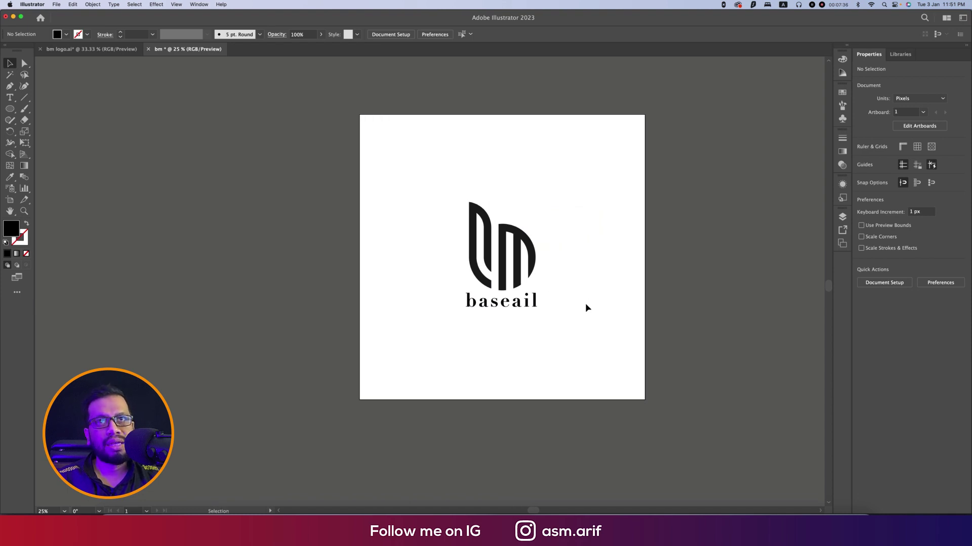
{"action": "left_click_drag", "start_coordinate": [582, 303], "coordinate": [423, 299]}
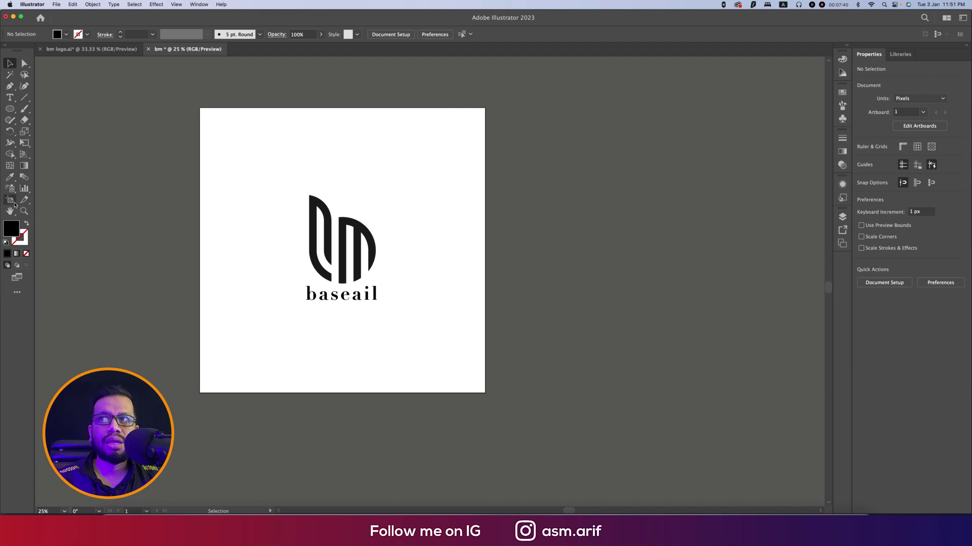
{"action": "left_click", "coordinate": [9, 200]}
Step: Duplicate Artboard 1 with its logo to the right and colour the copied logo tan
{"action": "left_click_drag", "start_coordinate": [353, 326], "coordinate": [611, 320]}
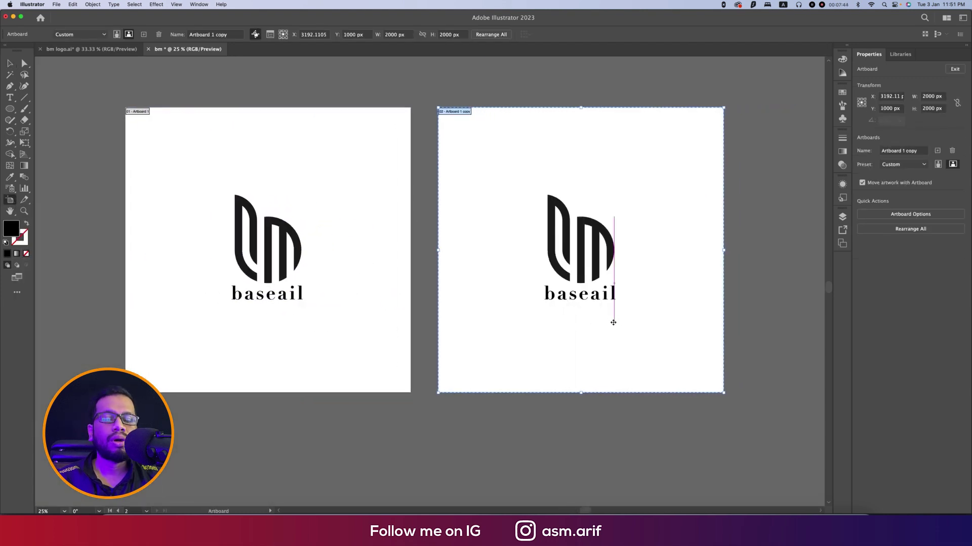
{"action": "key", "text": "Escape"}
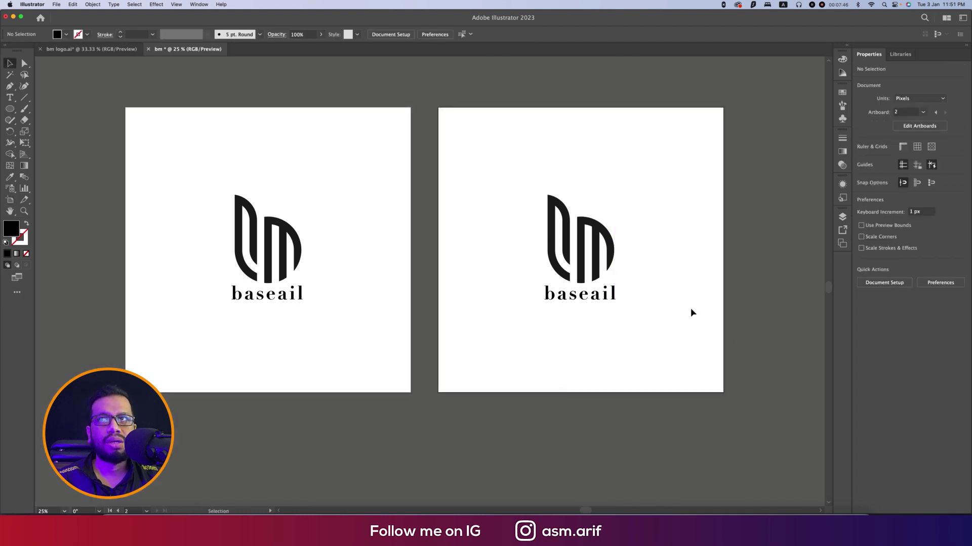
{"action": "left_click", "coordinate": [21, 112]}
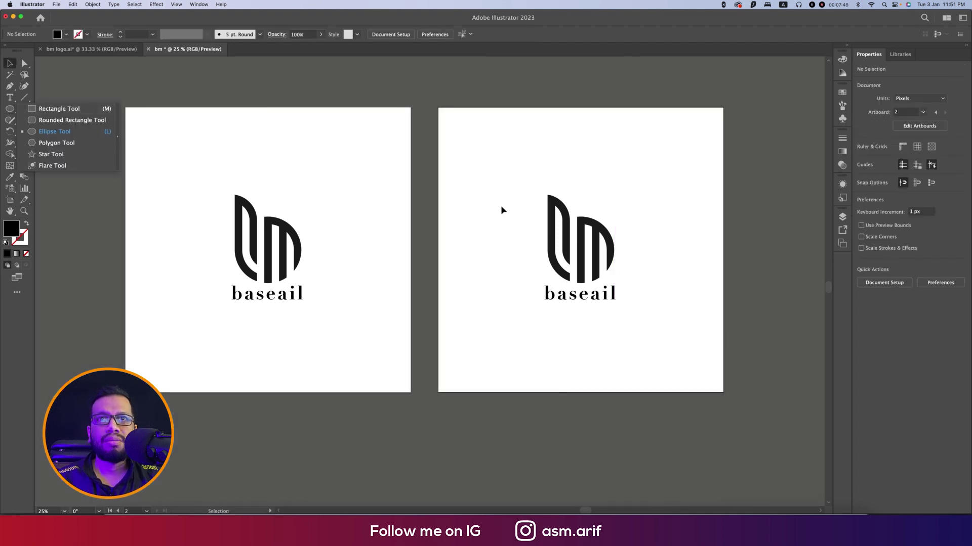
{"action": "left_click_drag", "start_coordinate": [504, 191], "coordinate": [657, 344]}
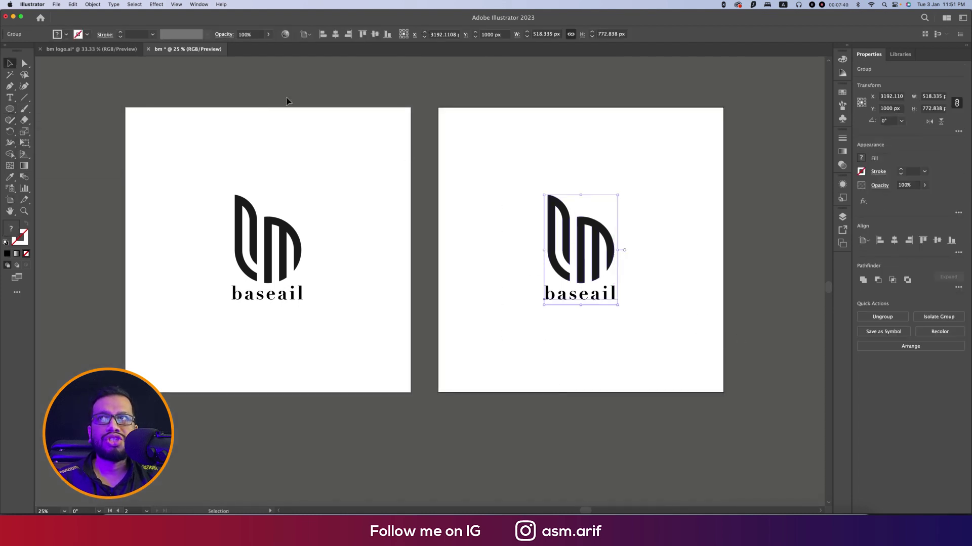
{"action": "left_click", "coordinate": [66, 34]}
{"action": "left_click", "coordinate": [60, 64]}
{"action": "left_click", "coordinate": [524, 332]}
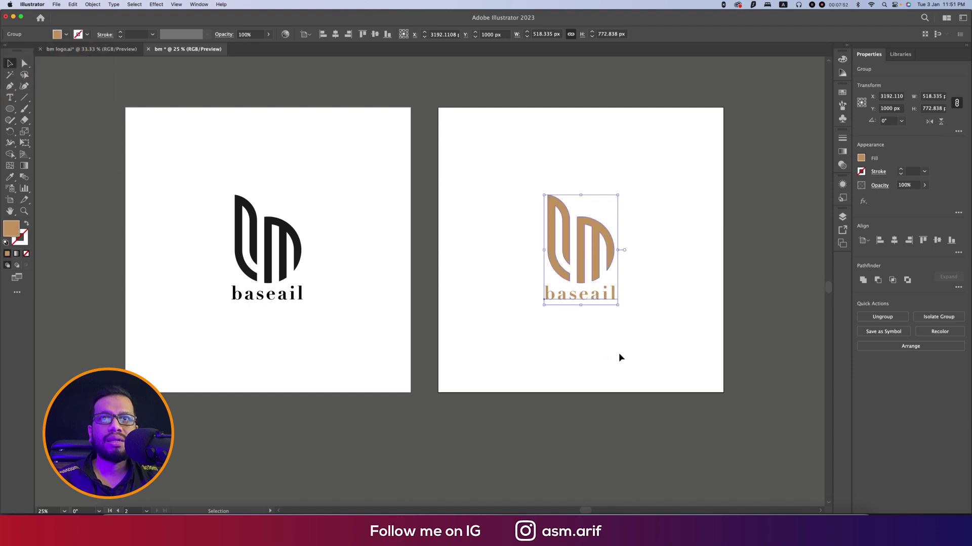
{"action": "left_click", "coordinate": [642, 350]}
Step: Draw a black 2000 × 2000 px square over the second artboard and send it behind the logo
{"action": "left_click", "coordinate": [9, 109]}
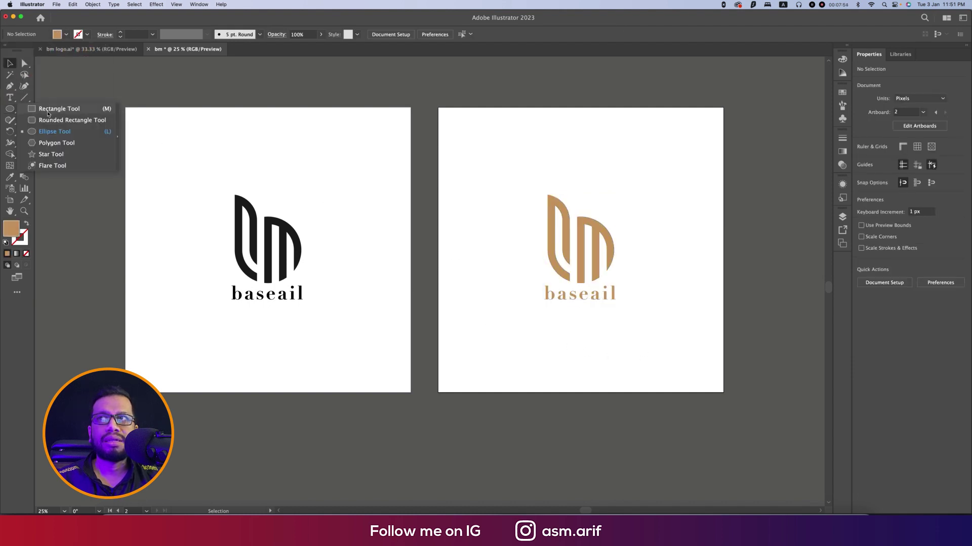
{"action": "left_click", "coordinate": [45, 108]}
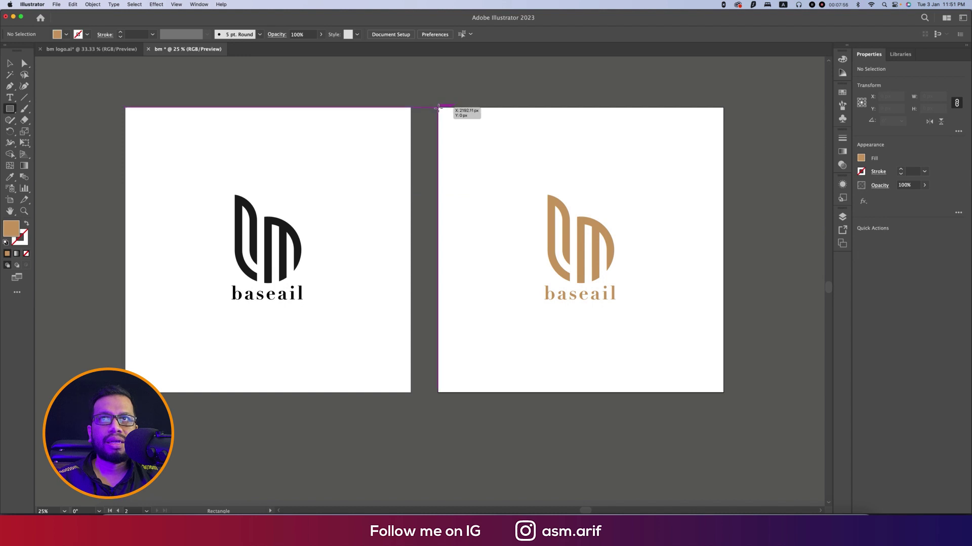
{"action": "left_click_drag", "start_coordinate": [438, 108], "coordinate": [724, 394]}
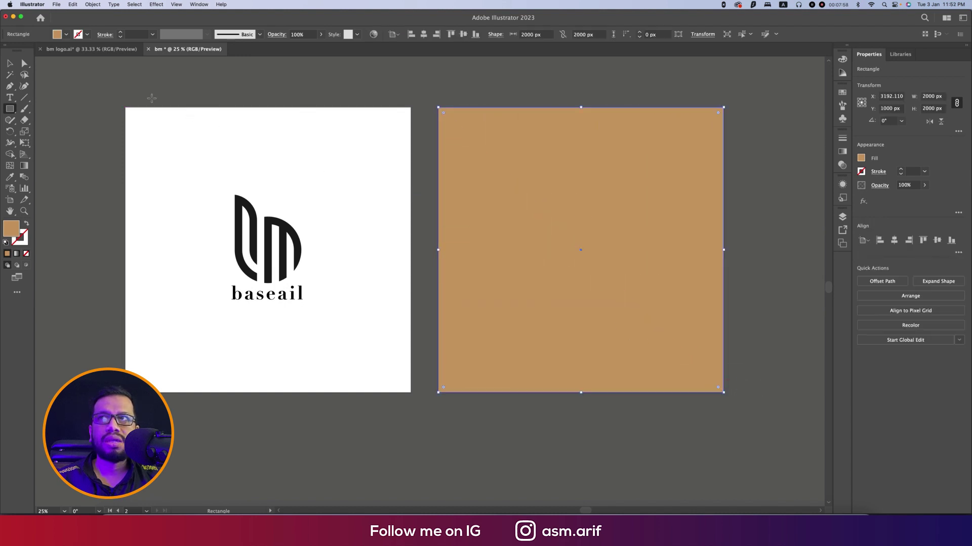
{"action": "left_click", "coordinate": [67, 34]}
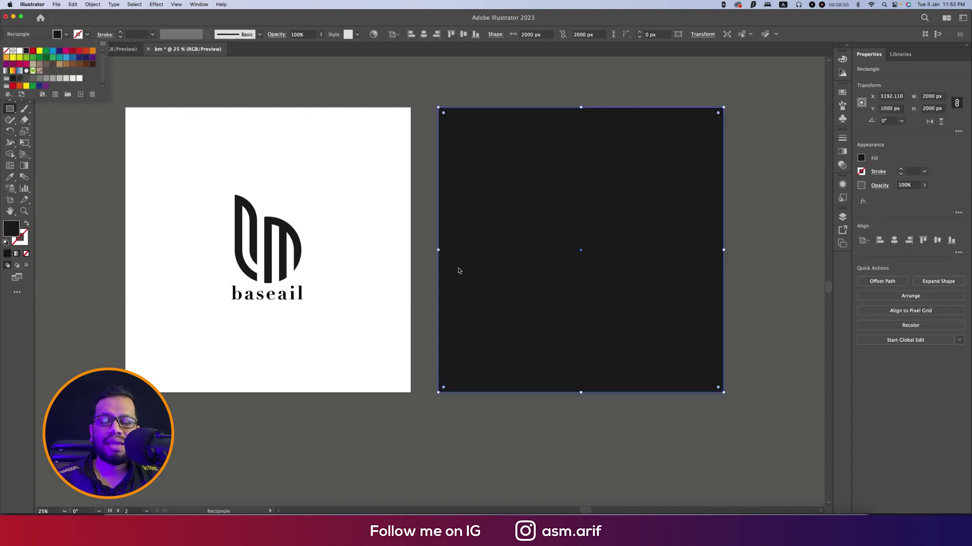
{"action": "left_click", "coordinate": [26, 50]}
{"action": "right_click", "coordinate": [626, 279]}
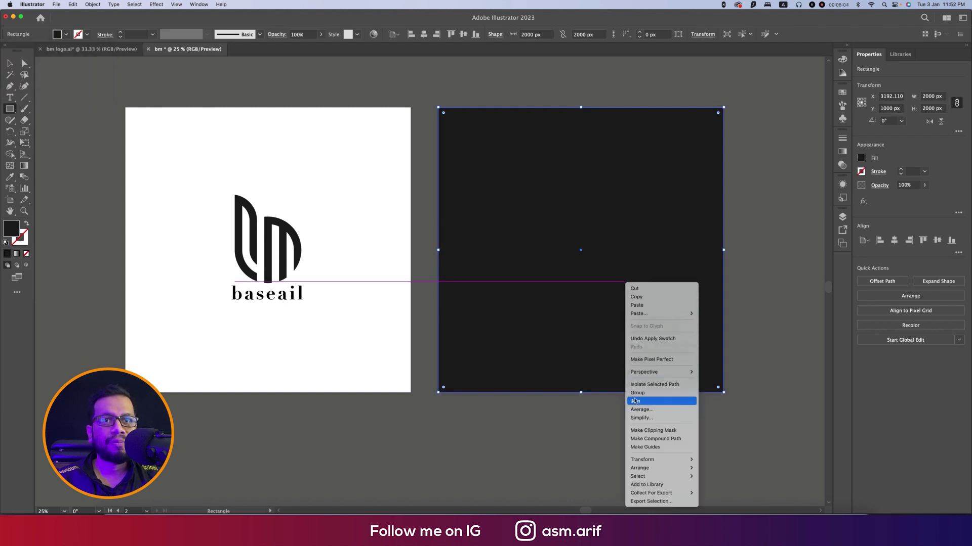
{"action": "mouse_move", "coordinate": [653, 468]}
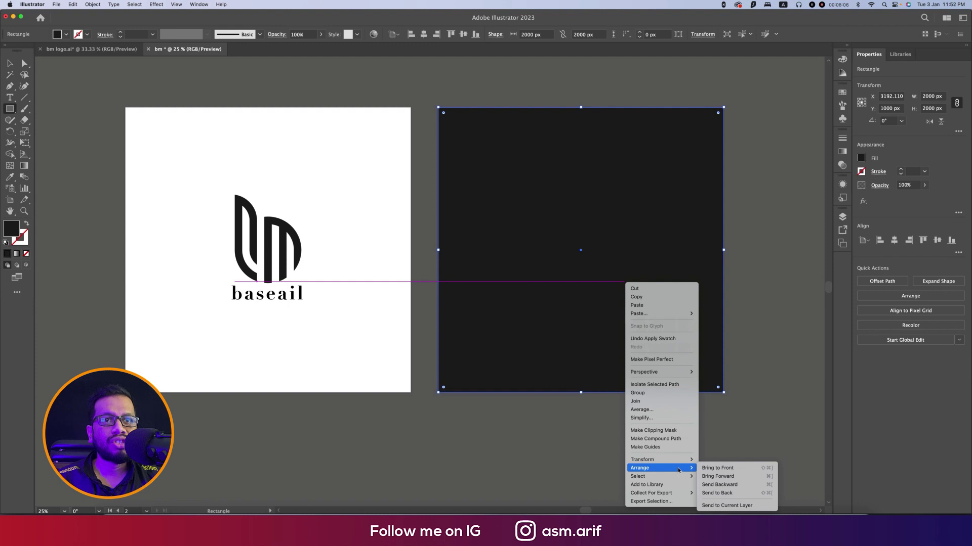
{"action": "left_click", "coordinate": [728, 494]}
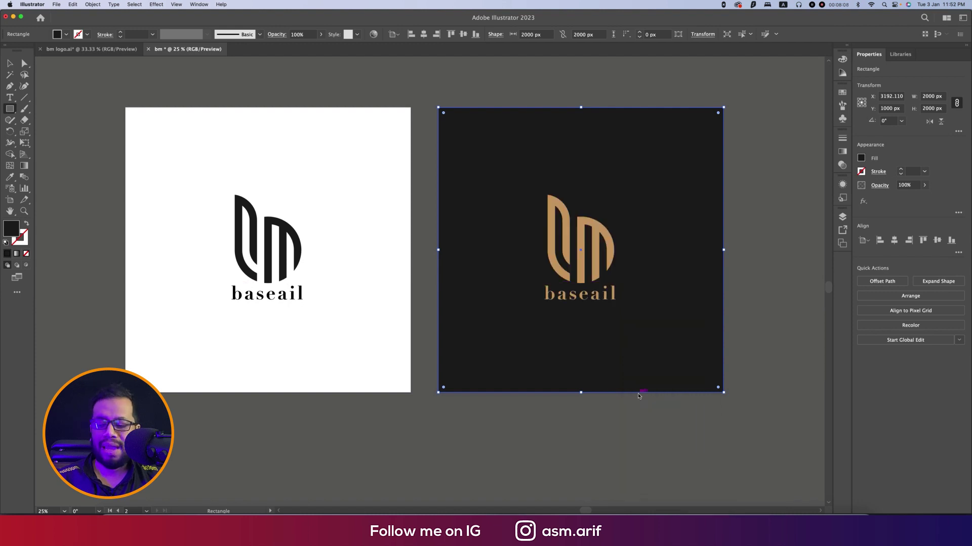
{"action": "key", "text": "v"}
{"action": "left_click", "coordinate": [669, 419]}
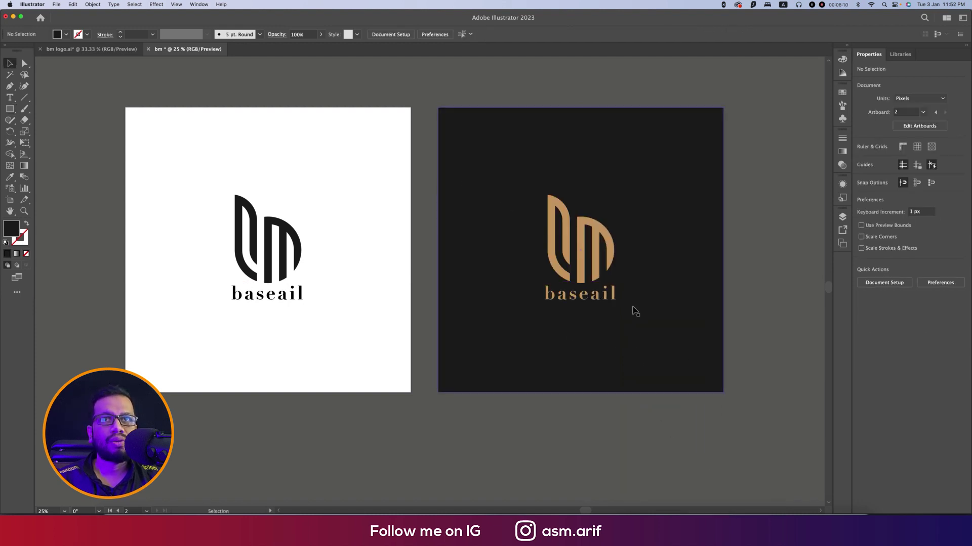
Step: Save the document as bm .ai with default Illustrator options, then select the black logo
{"action": "key", "text": "super+shift+s"}
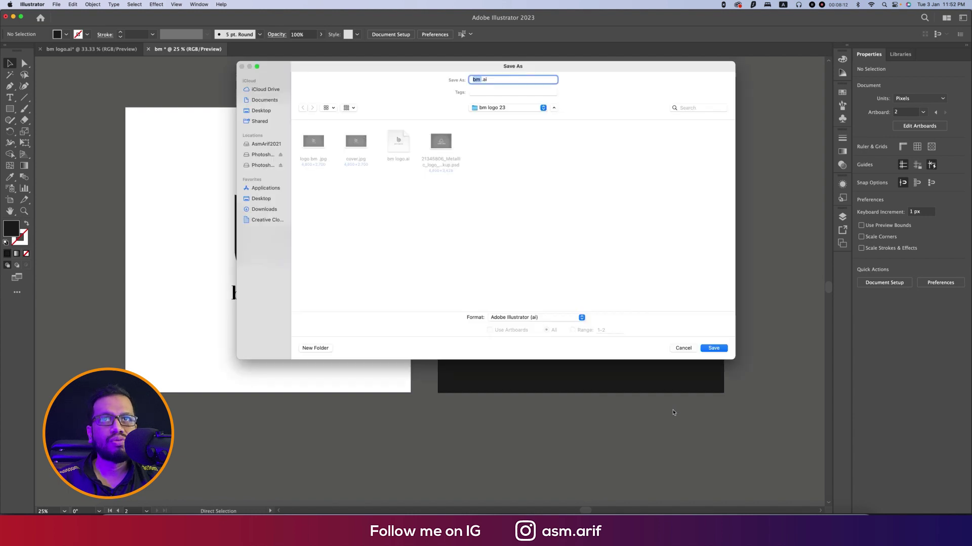
{"action": "key", "text": "Return"}
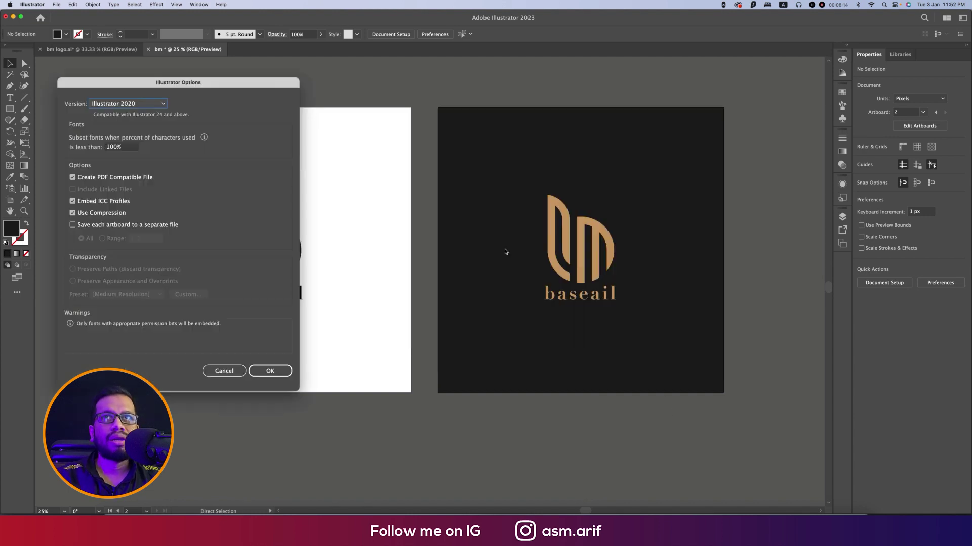
{"action": "key", "text": "Return"}
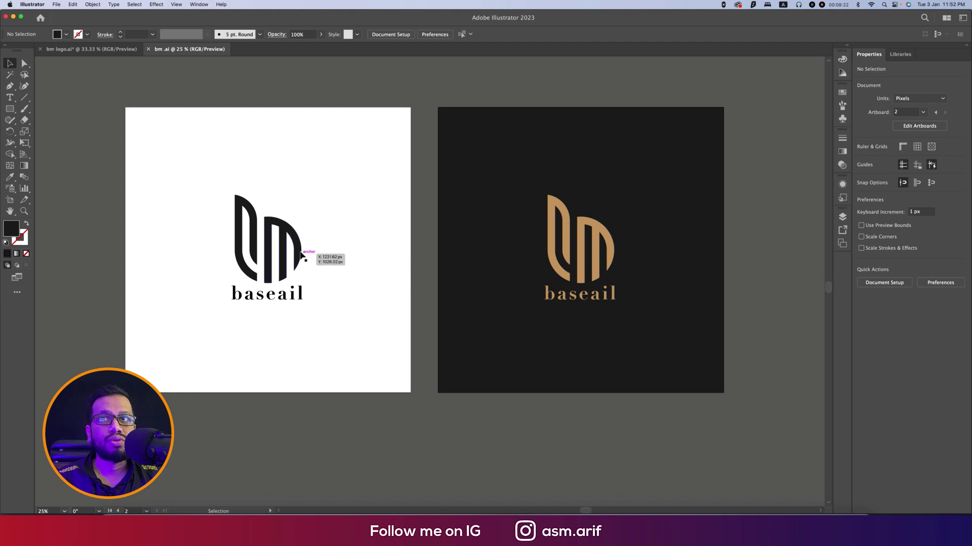
{"action": "left_click", "coordinate": [297, 247]}
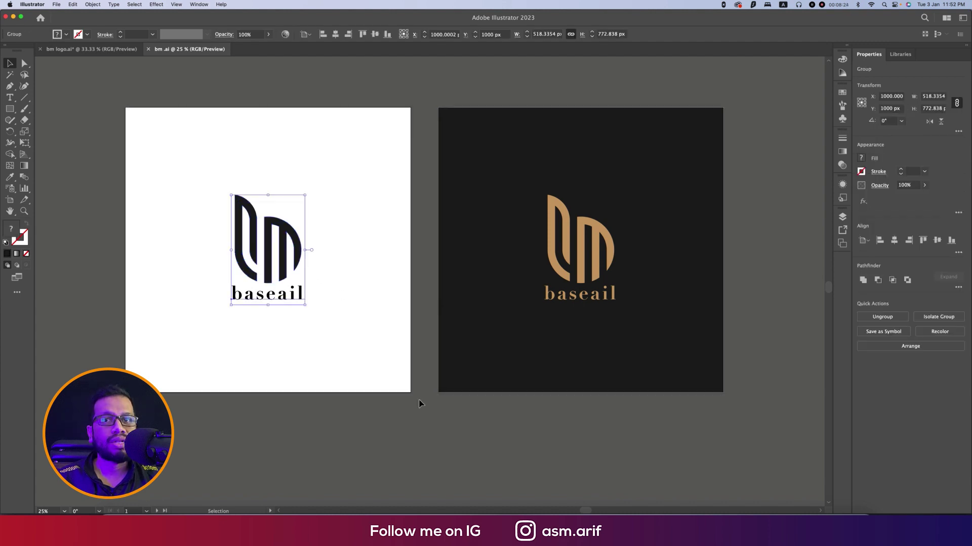
Step: In Photoshop's metallic mockup, open the logo smart object and hide the BRAND LOGO placeholder
{"action": "left_click", "coordinate": [474, 512]}
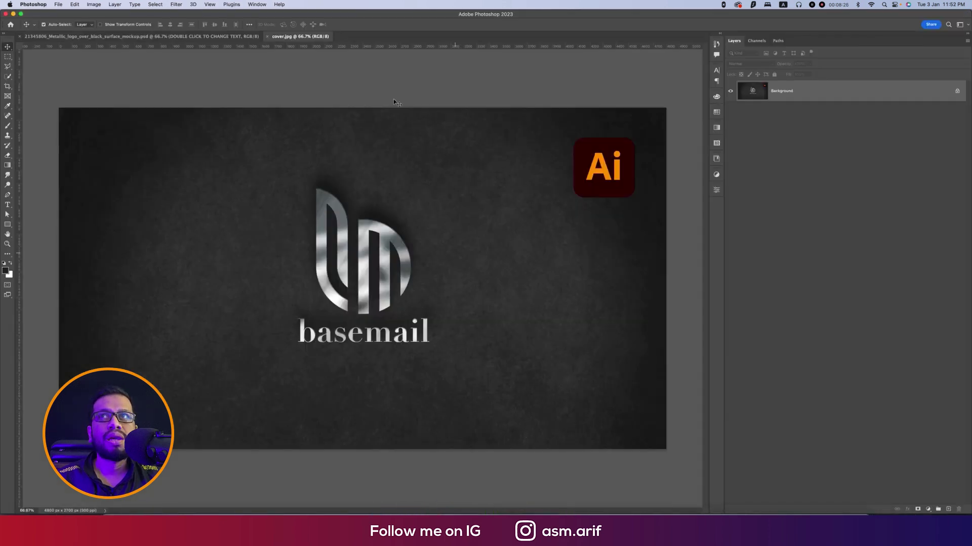
{"action": "left_click", "coordinate": [253, 36]}
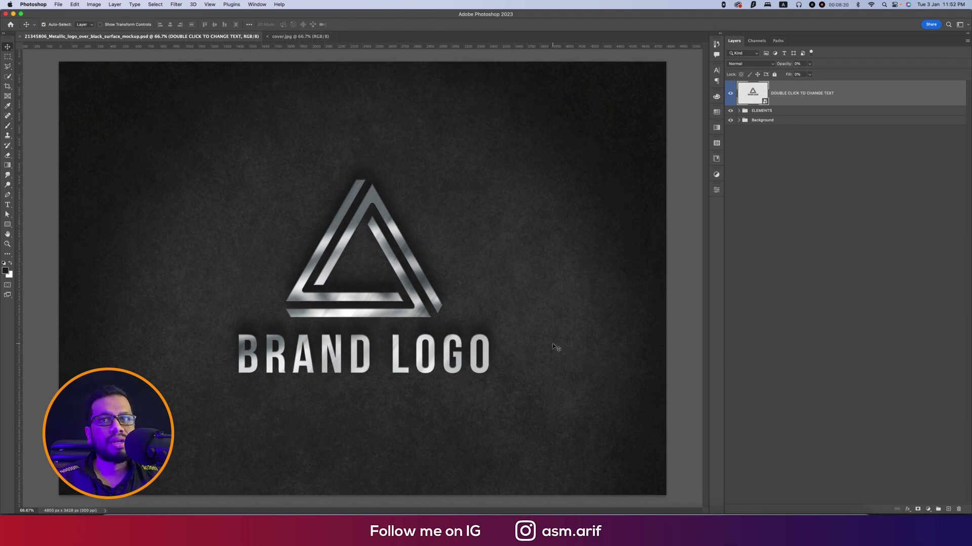
{"action": "double_click", "coordinate": [764, 102]}
{"action": "left_click", "coordinate": [551, 288]}
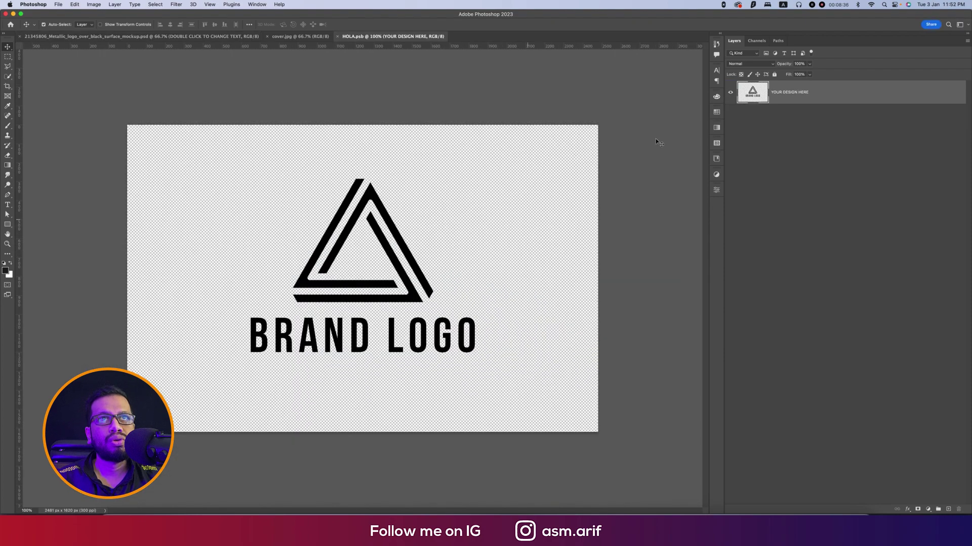
{"action": "left_click", "coordinate": [731, 92]}
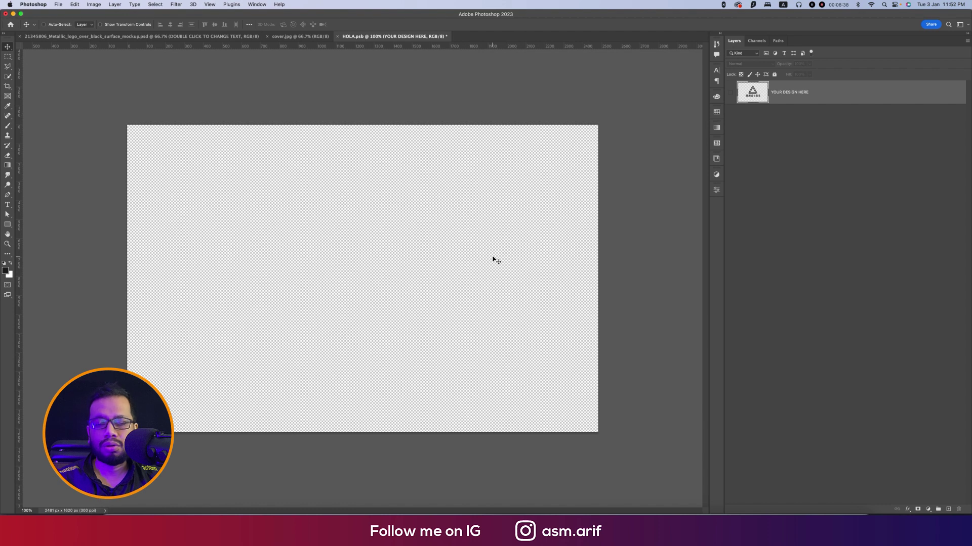
Step: Paste the black logo as pixels, scale it to about 27 percent and save HOLA.psb
{"action": "key", "text": "super+v"}
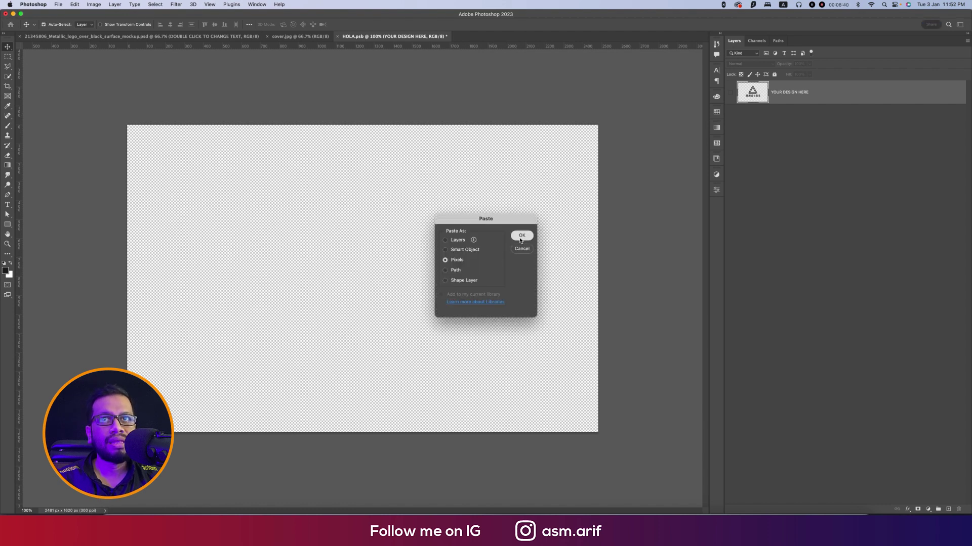
{"action": "left_click", "coordinate": [522, 237]}
{"action": "left_click_drag", "start_coordinate": [466, 282], "coordinate": [417, 287]}
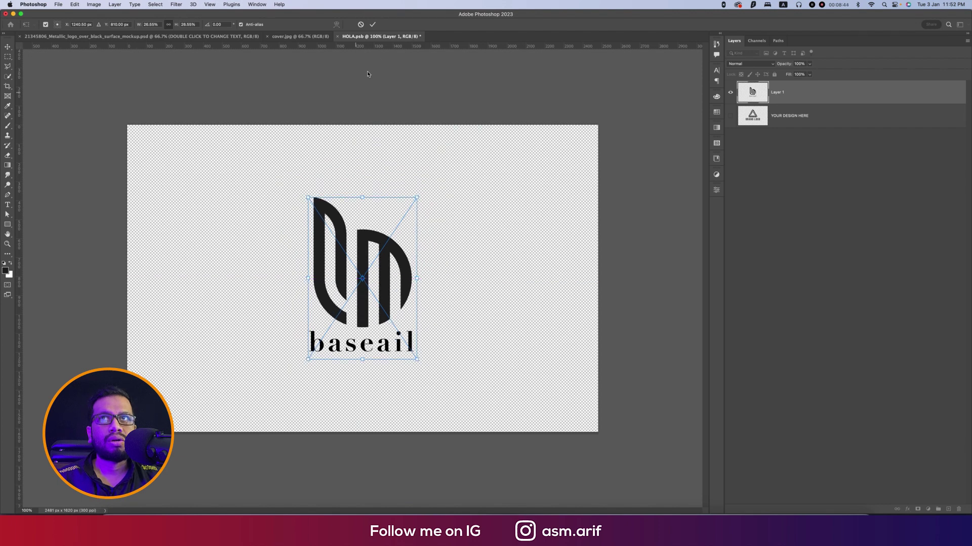
{"action": "left_click", "coordinate": [372, 24]}
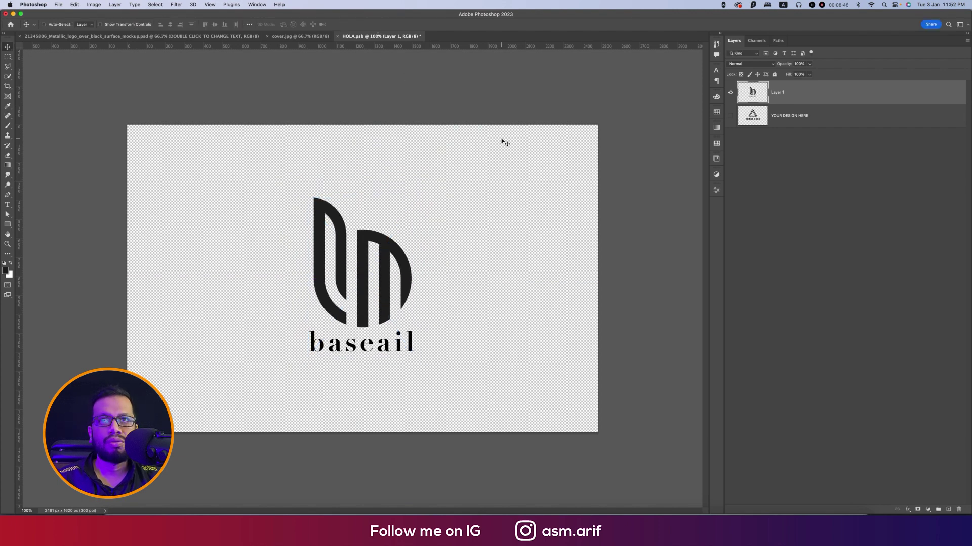
{"action": "key", "text": "super+a"}
{"action": "key", "text": "super+s"}
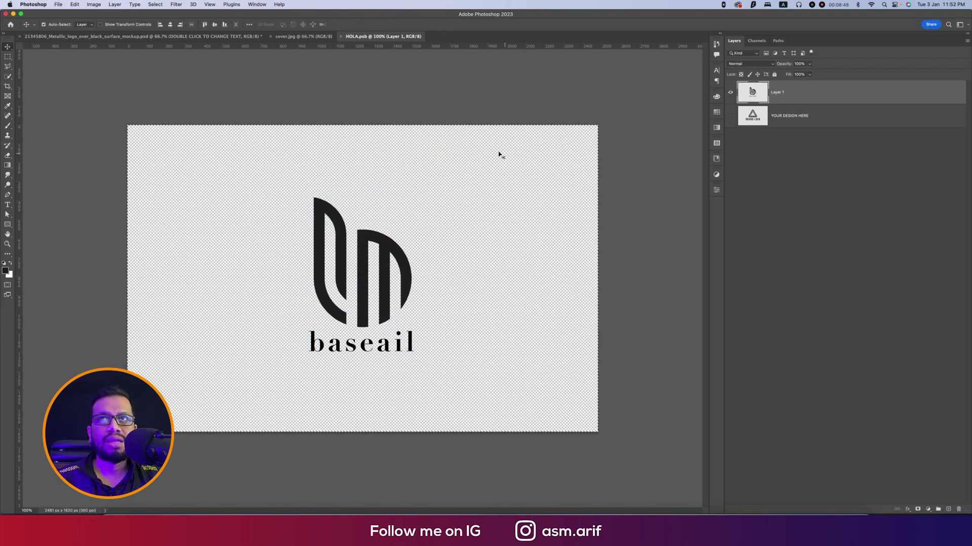
Step: Crop the metallic mockup with a 1:1 square ratio framed tightly around the baseail logo
{"action": "left_click", "coordinate": [228, 37]}
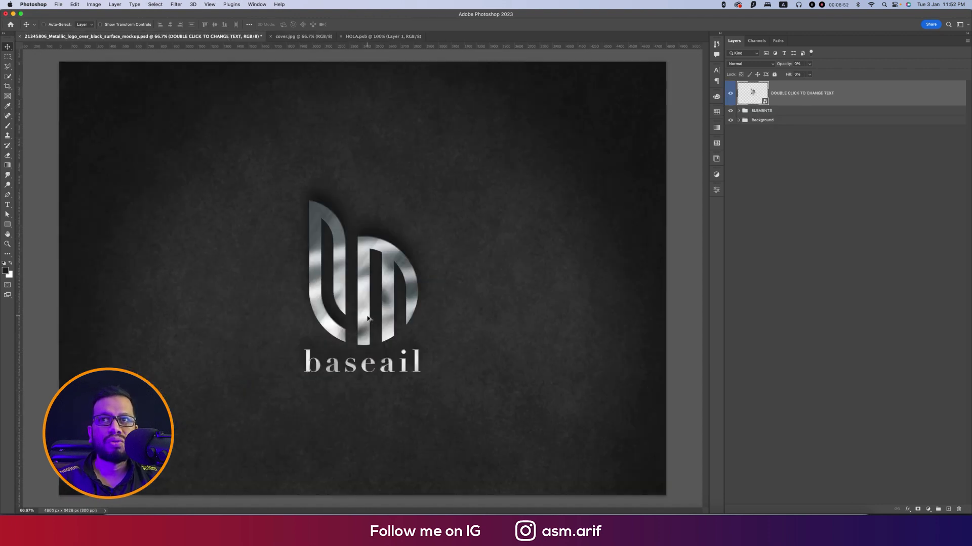
{"action": "scroll", "coordinate": [367, 318], "scroll_direction": "down", "scroll_amount": 3}
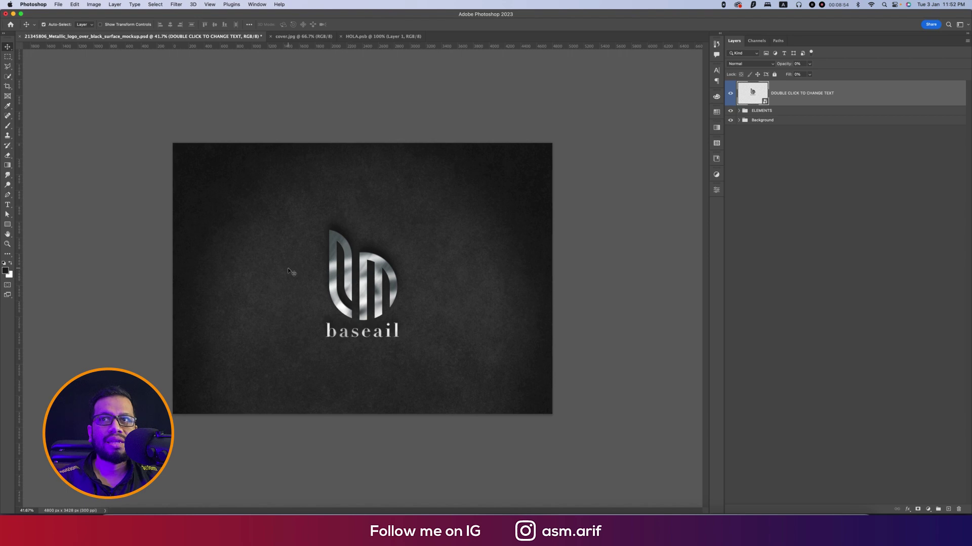
{"action": "scroll", "coordinate": [287, 268], "scroll_direction": "up", "scroll_amount": 3}
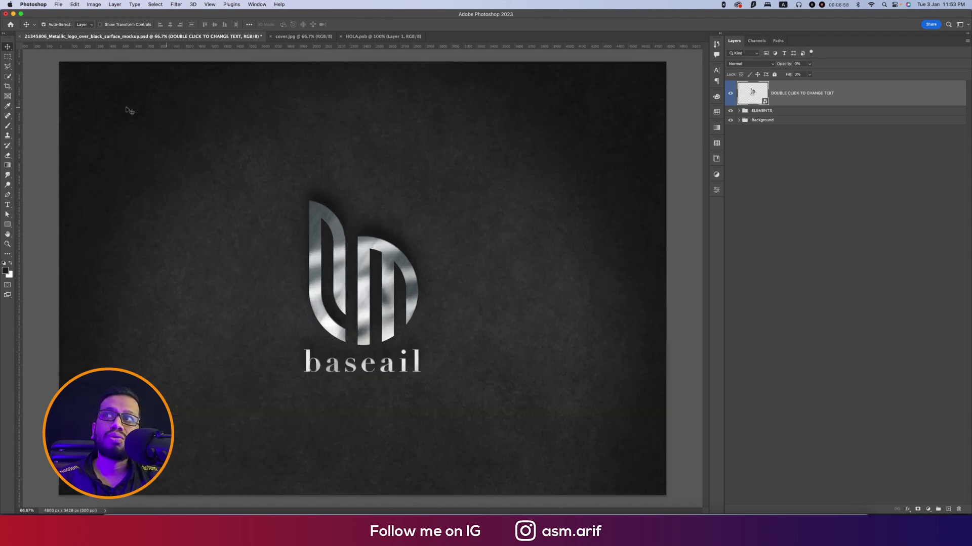
{"action": "left_click", "coordinate": [7, 87]}
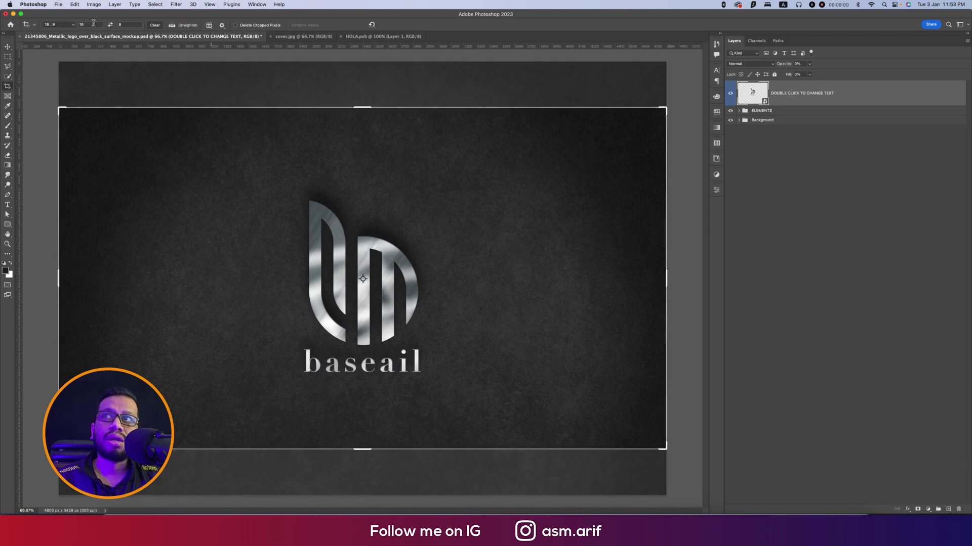
{"action": "left_click", "coordinate": [71, 25]}
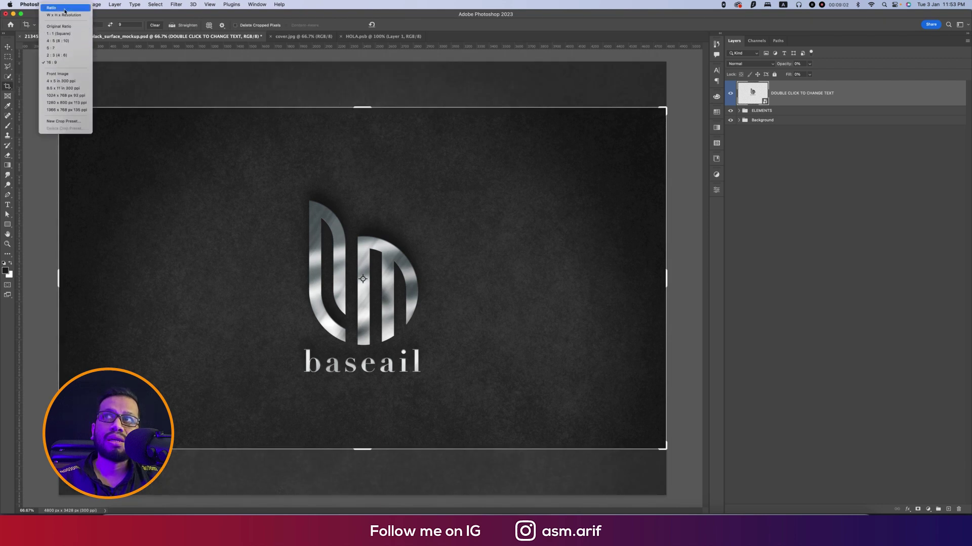
{"action": "left_click", "coordinate": [62, 34]}
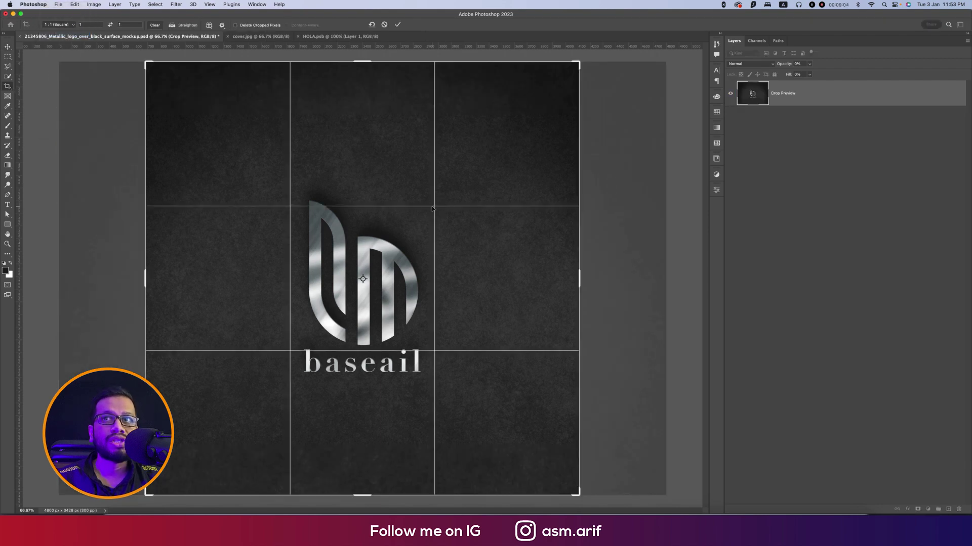
{"action": "left_click_drag", "start_coordinate": [580, 279], "coordinate": [528, 275]}
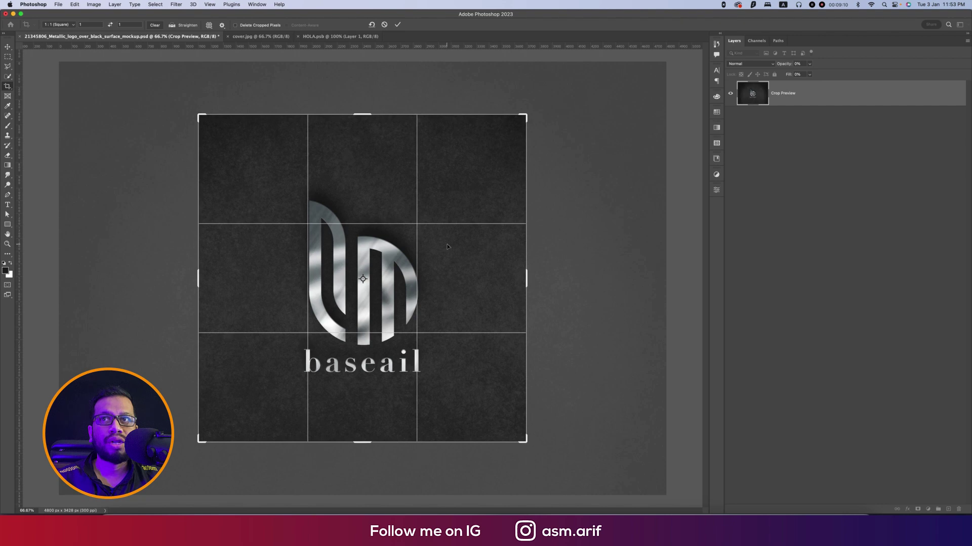
{"action": "left_click_drag", "start_coordinate": [418, 265], "coordinate": [413, 239]}
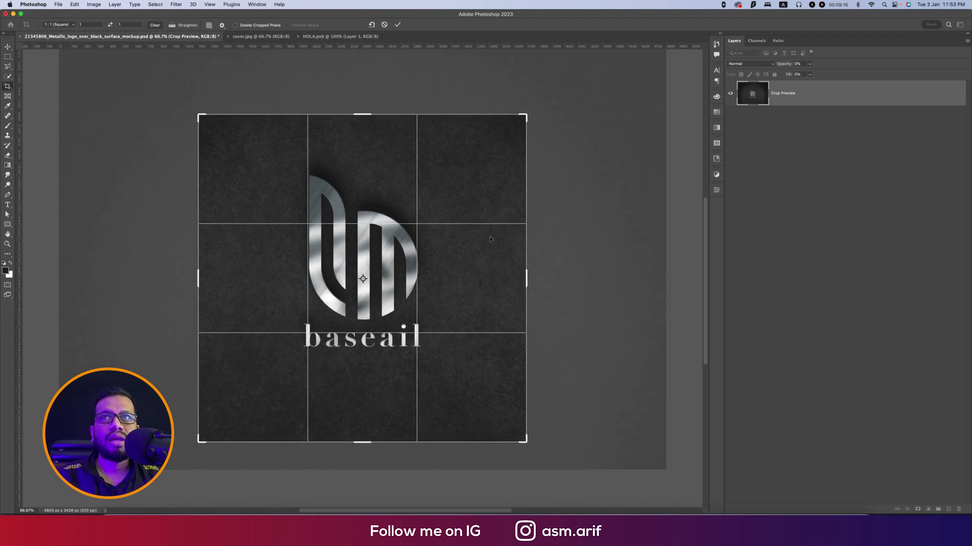
{"action": "left_click", "coordinate": [397, 26]}
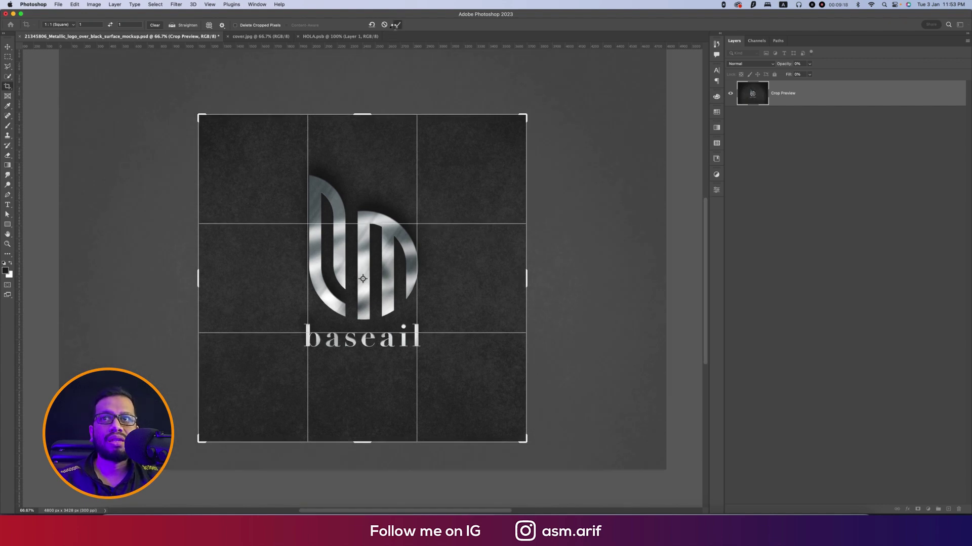
Step: Save a JPEG copy of the mockup named 'logo bm' at maximum quality 12
{"action": "left_click", "coordinate": [8, 47]}
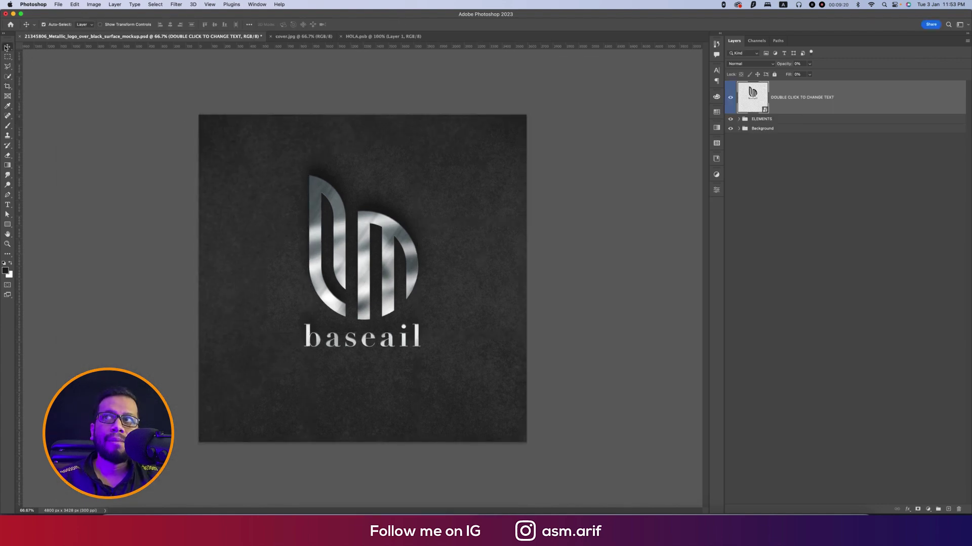
{"action": "left_click", "coordinate": [140, 202]}
{"action": "key", "text": "super+shift+s"}
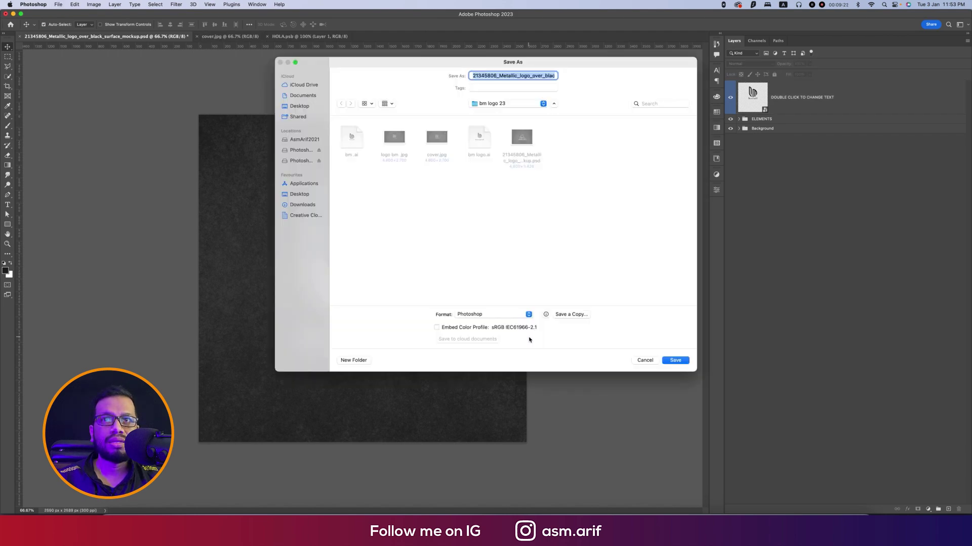
{"action": "left_click", "coordinate": [562, 315]}
{"action": "left_click", "coordinate": [468, 283]}
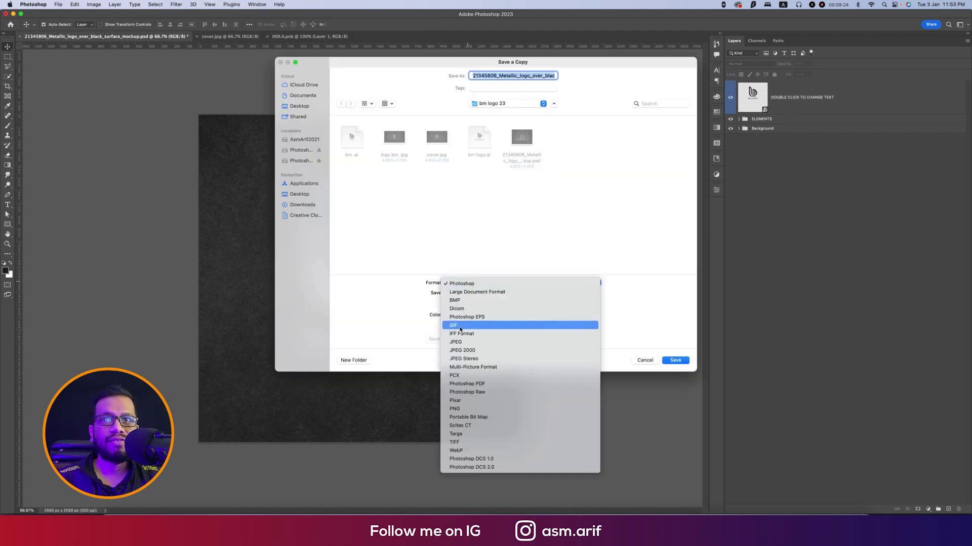
{"action": "left_click", "coordinate": [459, 344]}
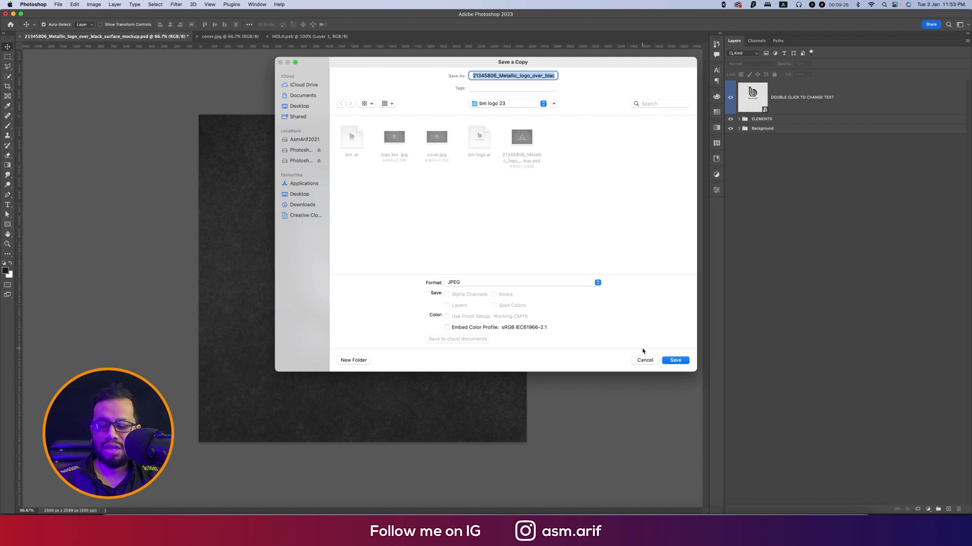
{"action": "type", "text": "lo"}
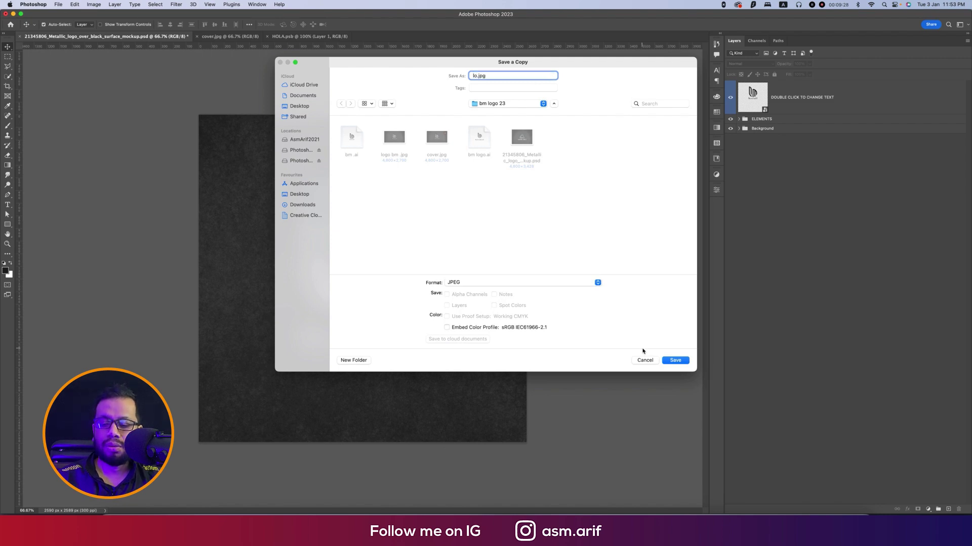
{"action": "type", "text": "go bm"}
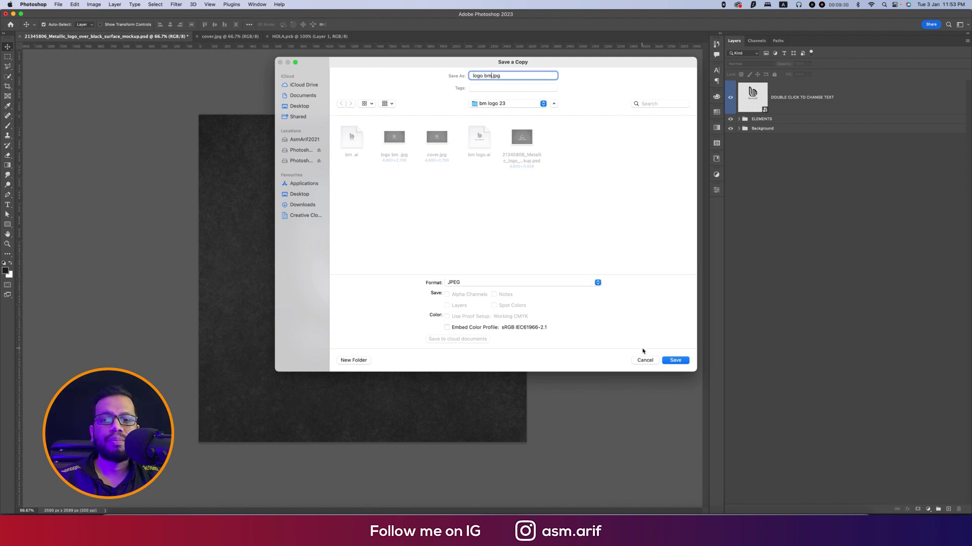
{"action": "left_click", "coordinate": [675, 360]}
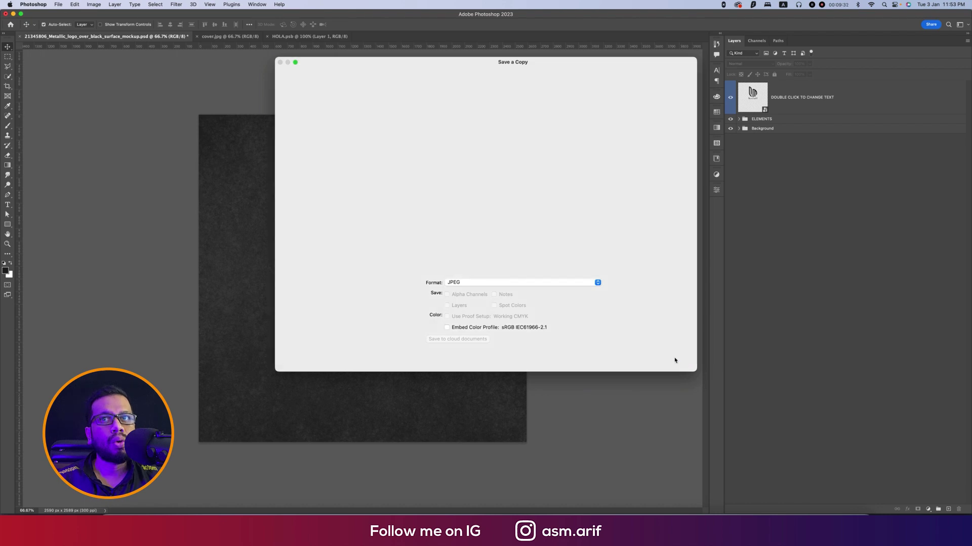
{"action": "left_click", "coordinate": [501, 185]}
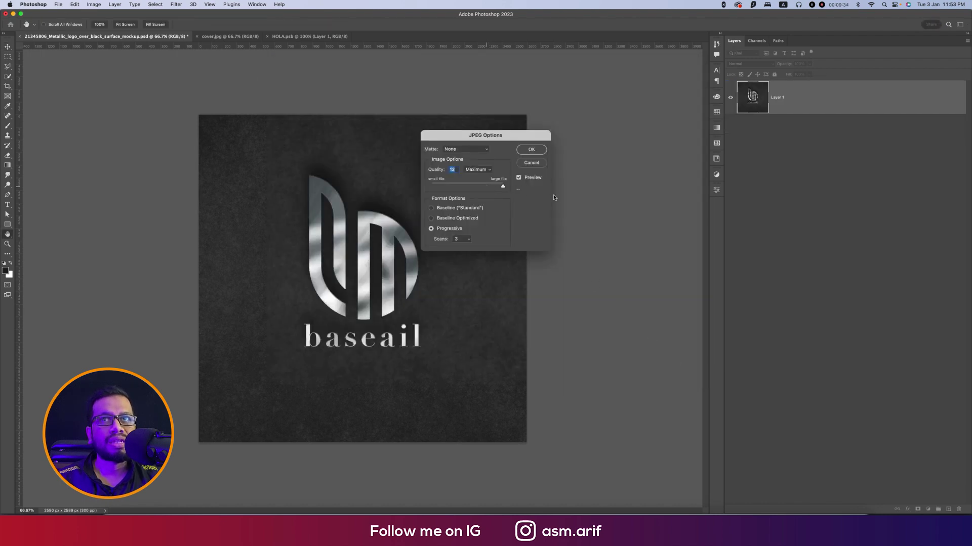
{"action": "left_click", "coordinate": [530, 150]}
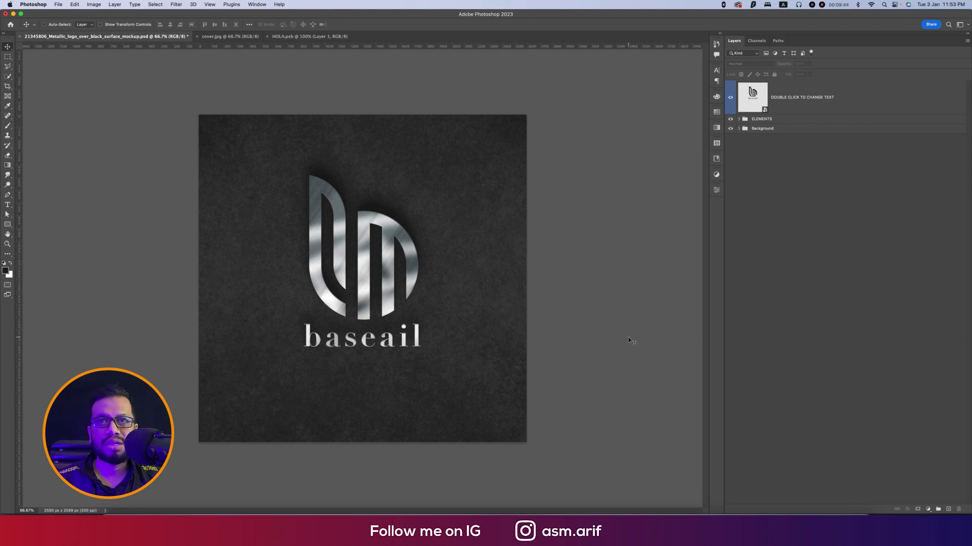
Step: Save another JPEG copy of the square mockup with quality lowered to 11
{"action": "key", "text": "alt+super+s"}
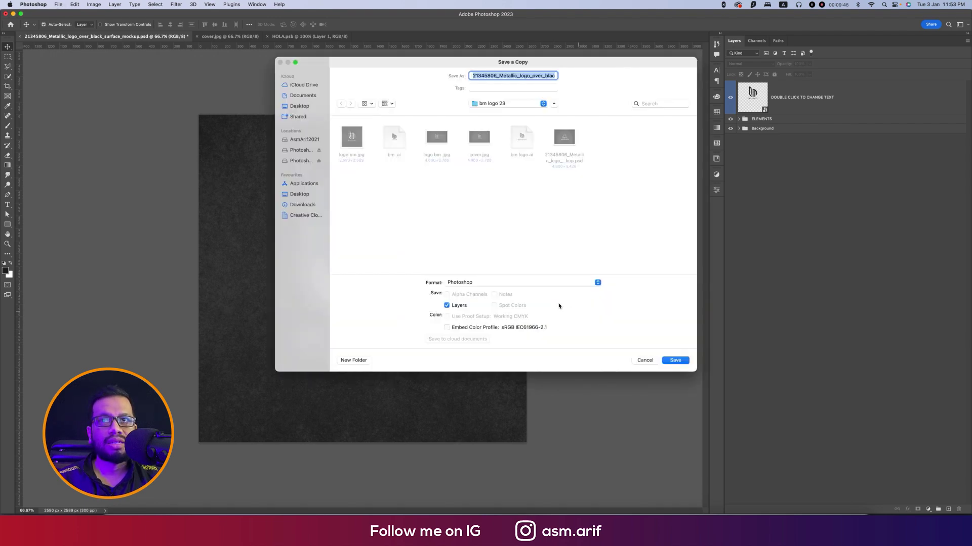
{"action": "left_click", "coordinate": [536, 282]}
{"action": "left_click", "coordinate": [485, 339]}
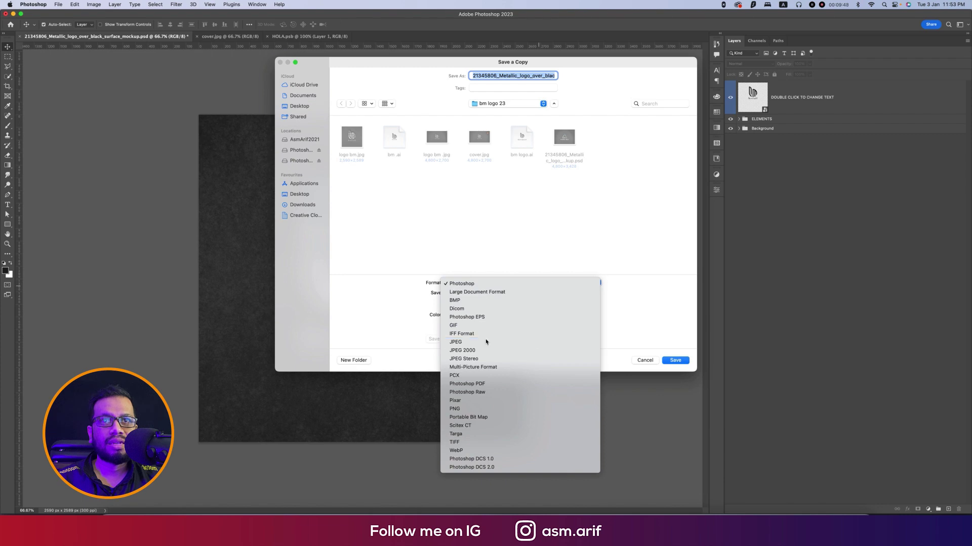
{"action": "left_click", "coordinate": [676, 360]}
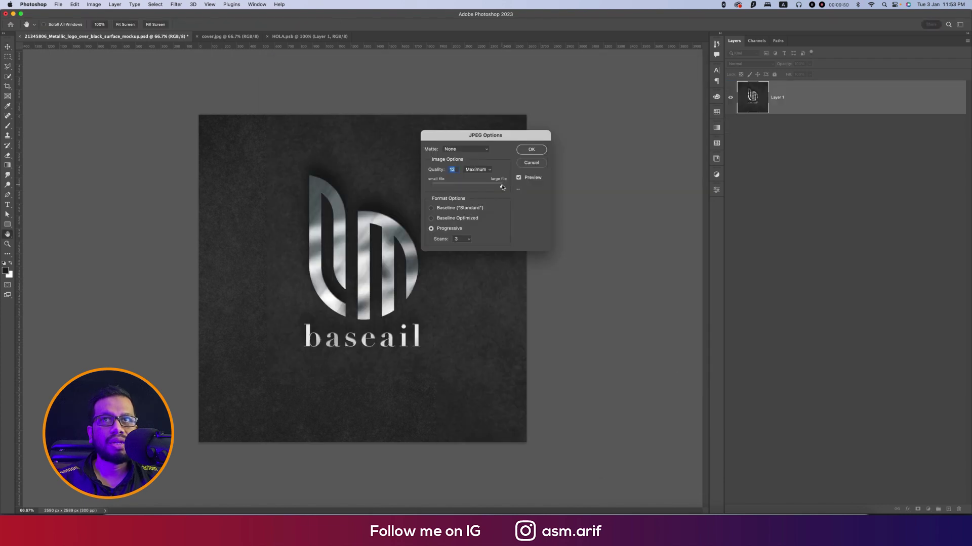
{"action": "left_click_drag", "start_coordinate": [502, 187], "coordinate": [498, 188]}
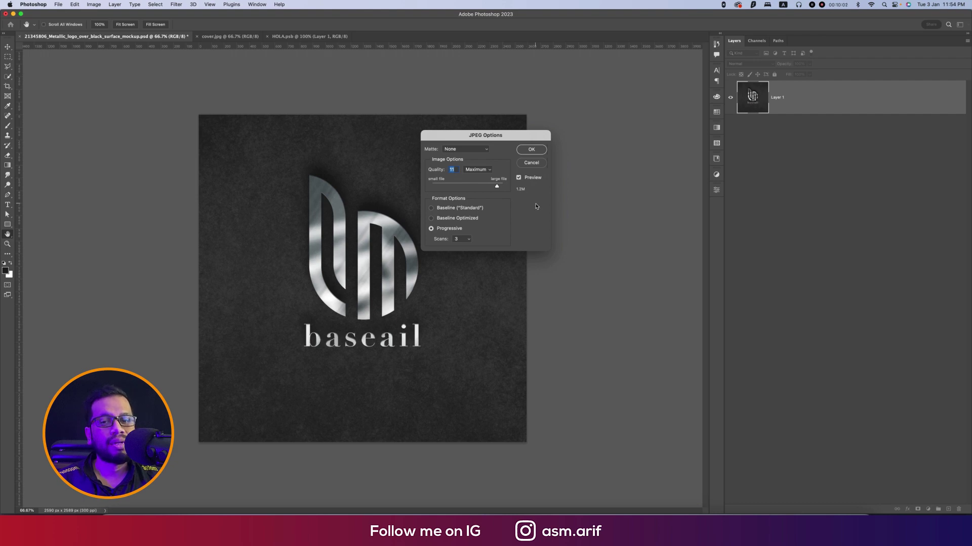
{"action": "left_click", "coordinate": [526, 150]}
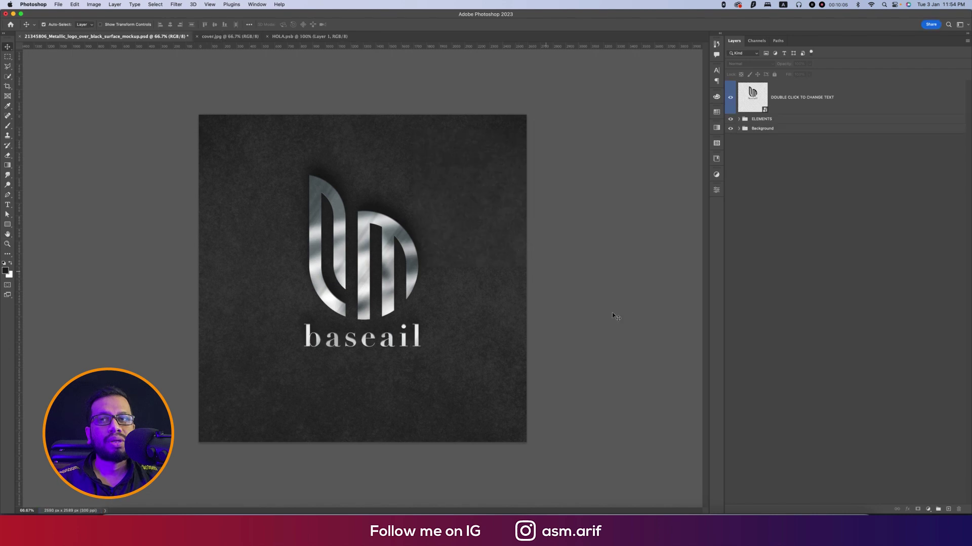